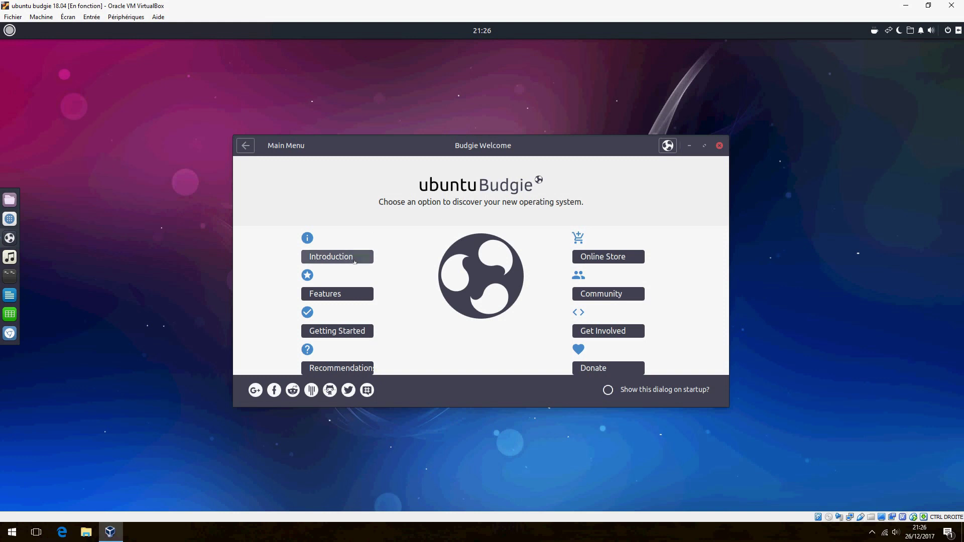
- Open Budgie Welcome's Introduction page and read through its Budgie Desktop and Open Source sections
{"action": "left_click", "coordinate": [337, 257]}
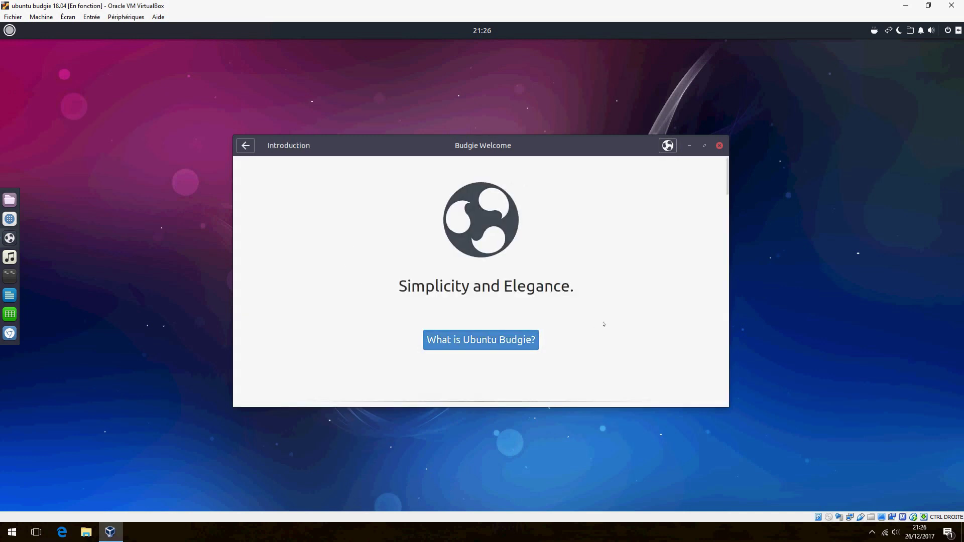
{"action": "left_click_drag", "start_coordinate": [729, 178], "coordinate": [727, 315]}
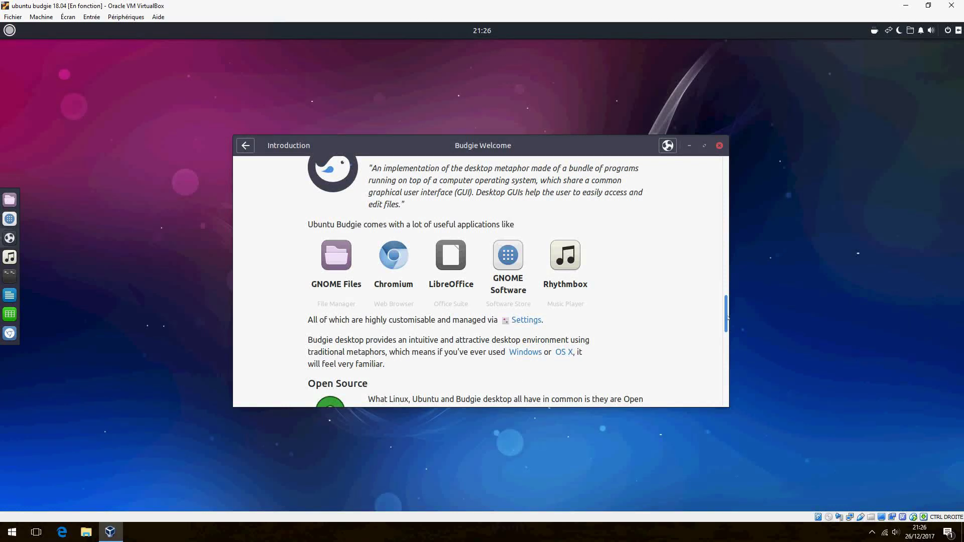
{"action": "left_click_drag", "start_coordinate": [727, 316], "coordinate": [729, 392]}
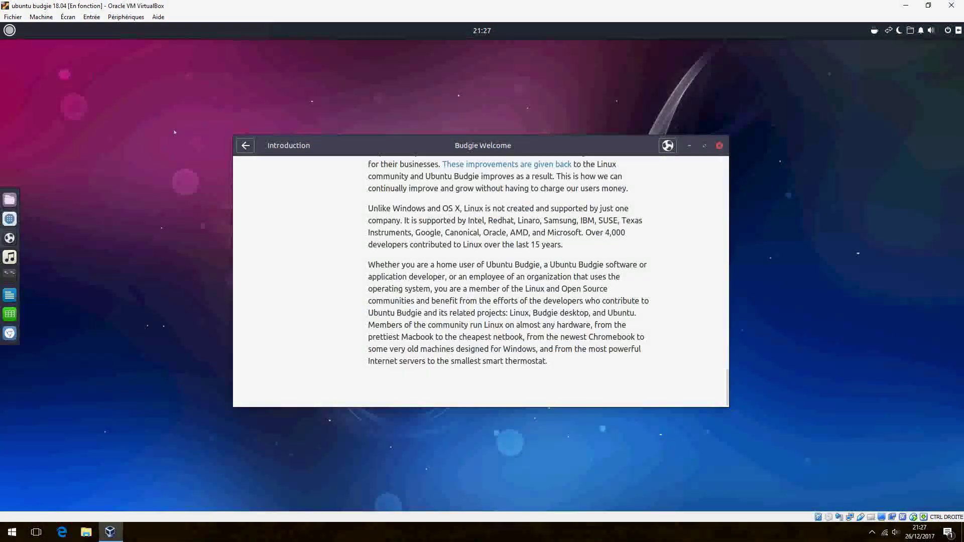
- Go back to the main menu, open Features down to Games, and widen the window slightly
{"action": "left_click", "coordinate": [244, 145]}
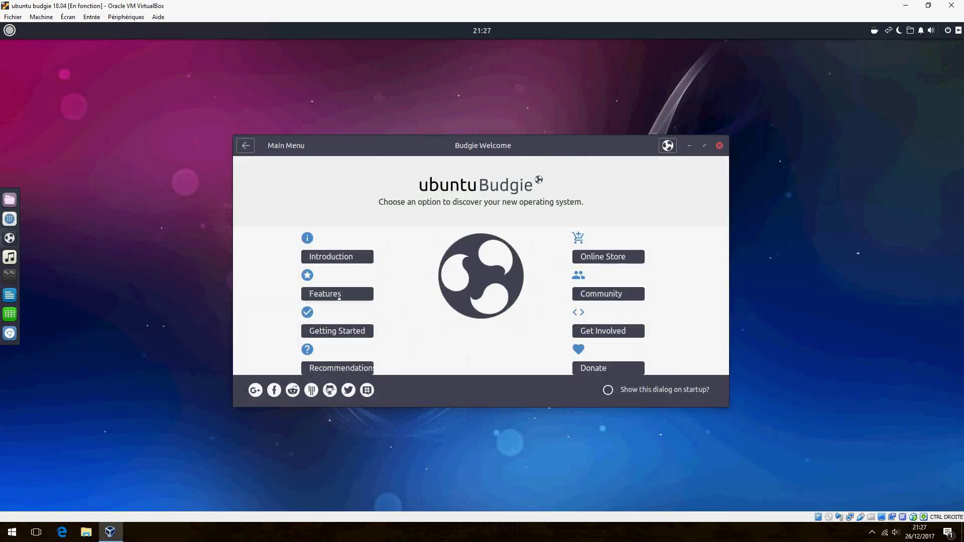
{"action": "left_click", "coordinate": [337, 294]}
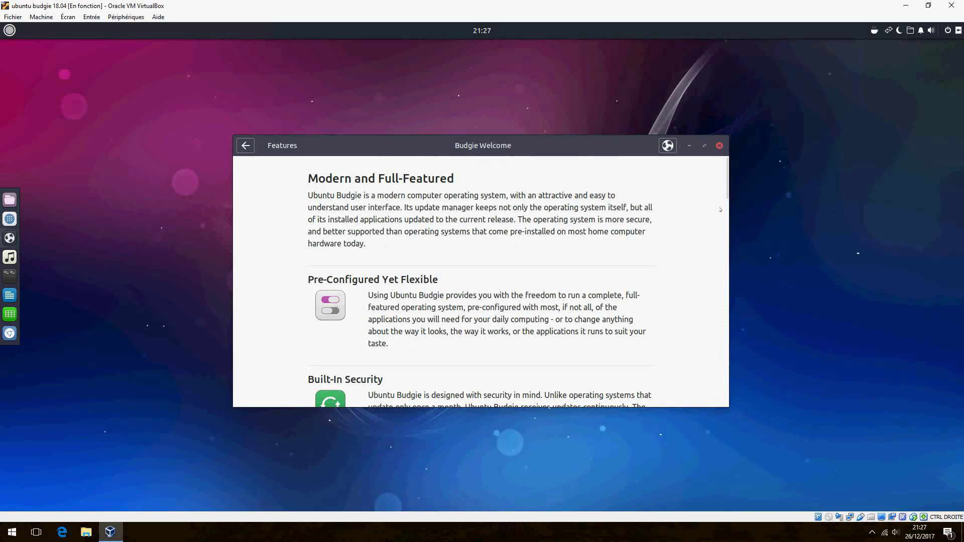
{"action": "scroll", "coordinate": [727, 187], "scroll_direction": "down", "scroll_amount": 1}
{"action": "scroll", "coordinate": [727, 187], "scroll_direction": "down", "scroll_amount": 2}
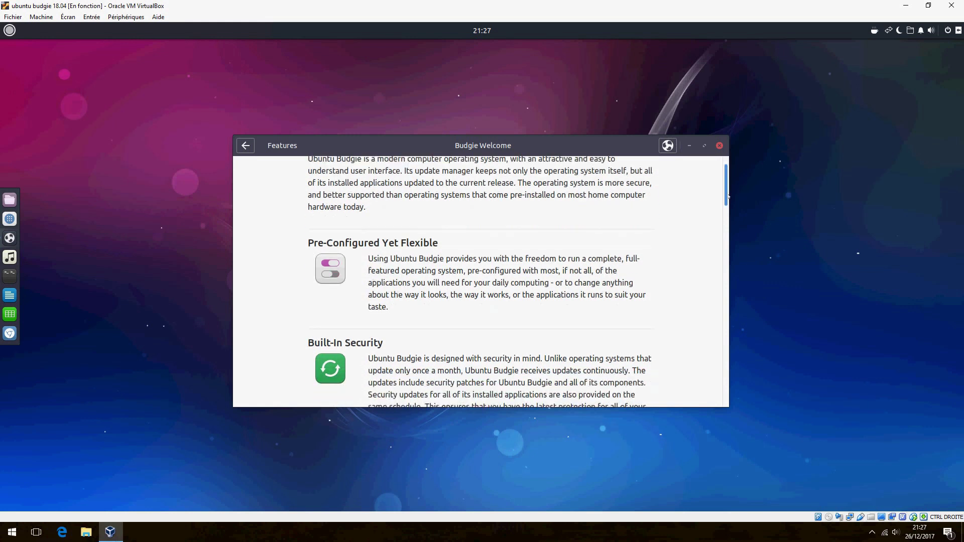
{"action": "scroll", "coordinate": [728, 187], "scroll_direction": "down", "scroll_amount": 3}
{"action": "scroll", "coordinate": [728, 186], "scroll_direction": "down", "scroll_amount": 2}
{"action": "scroll", "coordinate": [727, 188], "scroll_direction": "down", "scroll_amount": 4}
{"action": "scroll", "coordinate": [728, 187], "scroll_direction": "down", "scroll_amount": 3}
{"action": "scroll", "coordinate": [728, 282], "scroll_direction": "down", "scroll_amount": 1}
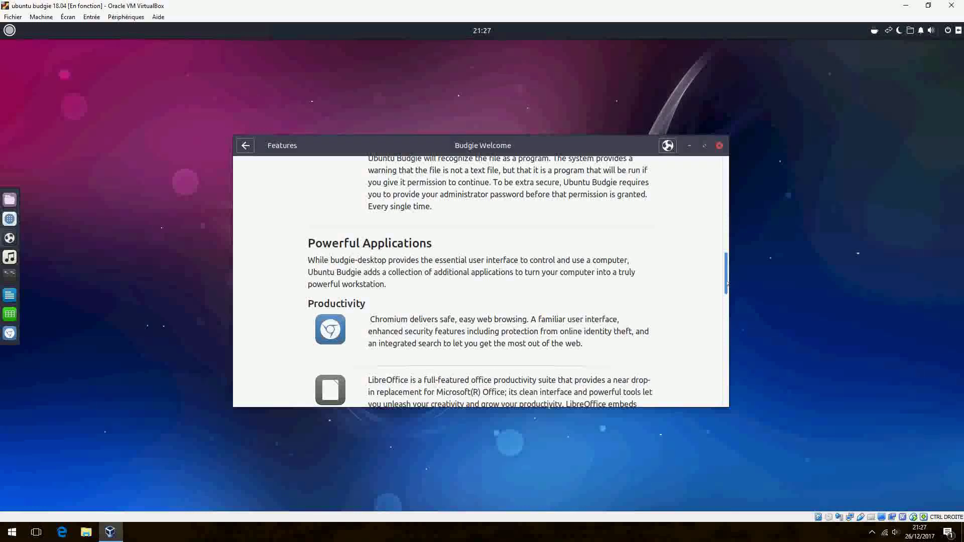
{"action": "scroll", "coordinate": [728, 282], "scroll_direction": "down", "scroll_amount": 3}
{"action": "scroll", "coordinate": [728, 283], "scroll_direction": "down", "scroll_amount": 3}
{"action": "scroll", "coordinate": [728, 294], "scroll_direction": "down", "scroll_amount": 2}
{"action": "scroll", "coordinate": [728, 294], "scroll_direction": "down", "scroll_amount": 3}
{"action": "scroll", "coordinate": [728, 294], "scroll_direction": "down", "scroll_amount": 3}
{"action": "scroll", "coordinate": [728, 294], "scroll_direction": "down", "scroll_amount": 2}
{"action": "scroll", "coordinate": [727, 324], "scroll_direction": "down", "scroll_amount": 2}
{"action": "scroll", "coordinate": [727, 324], "scroll_direction": "down", "scroll_amount": 2}
{"action": "scroll", "coordinate": [728, 324], "scroll_direction": "down", "scroll_amount": 2}
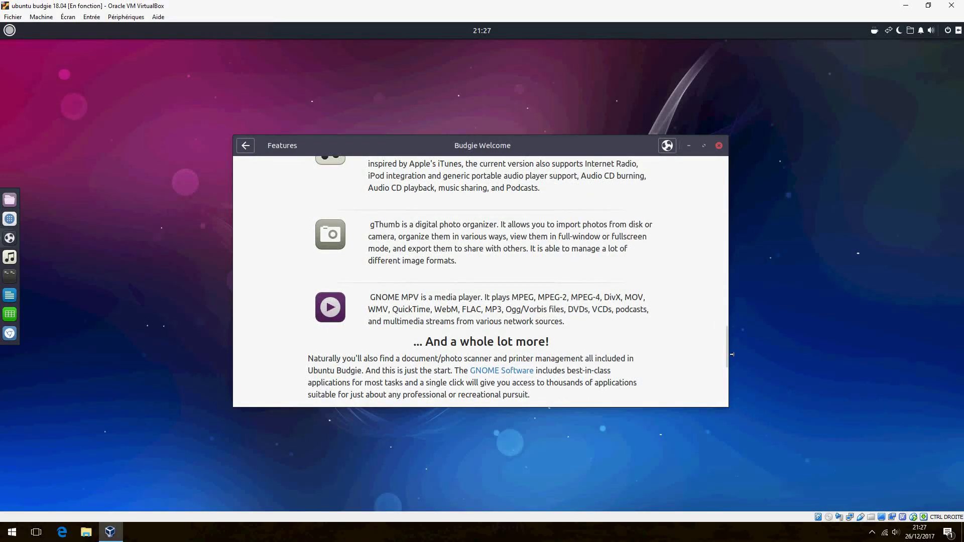
{"action": "left_click_drag", "start_coordinate": [729, 353], "coordinate": [735, 369]}
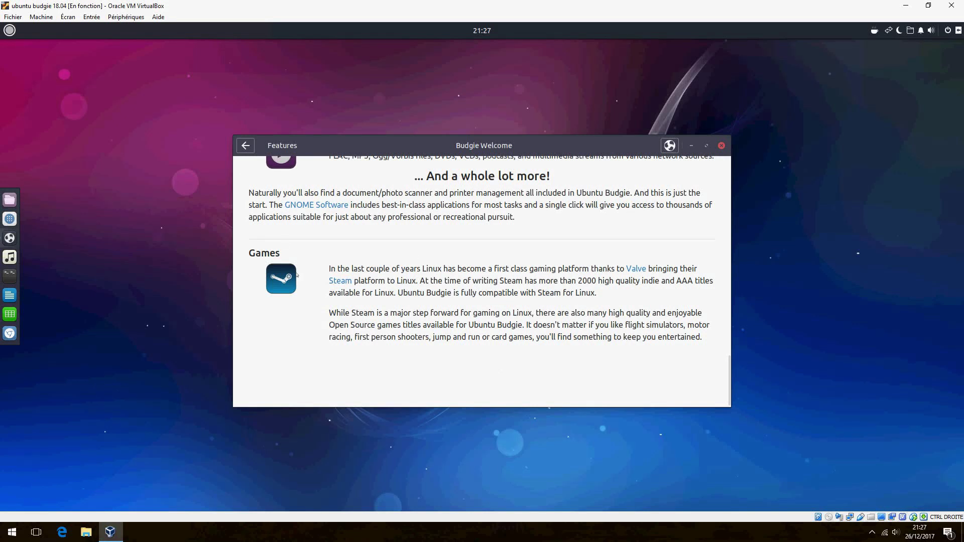
- Go to Getting Started > Updates & Extras and check for software updates
{"action": "left_click", "coordinate": [245, 146]}
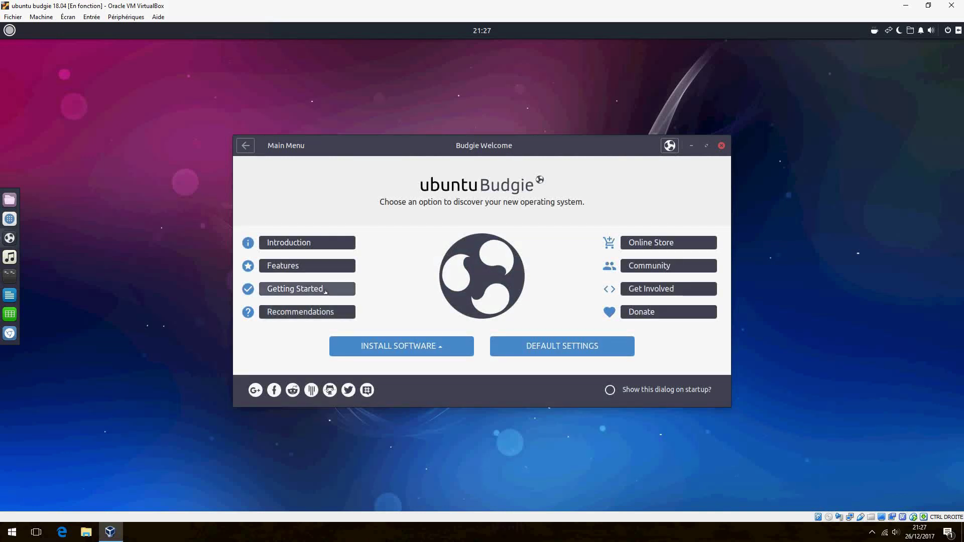
{"action": "left_click", "coordinate": [325, 291]}
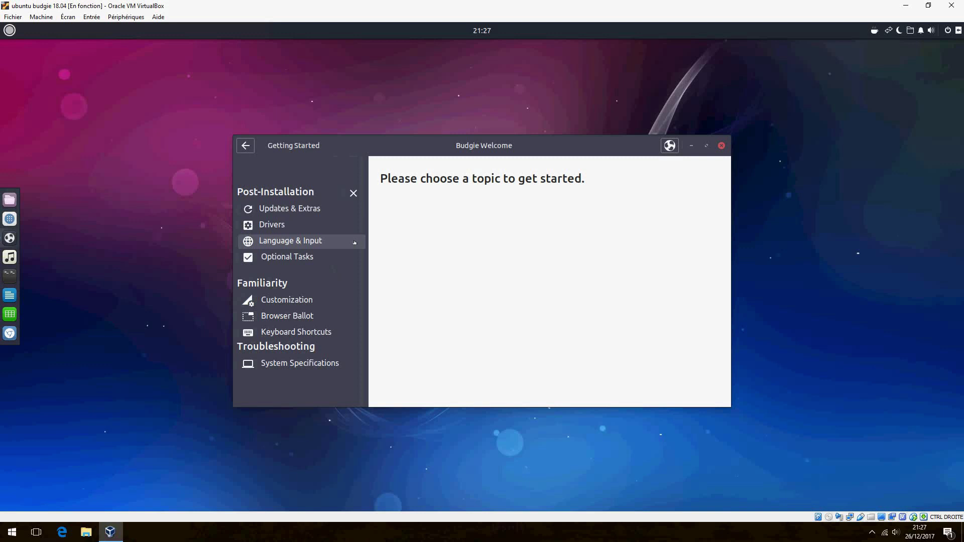
{"action": "left_click", "coordinate": [314, 211]}
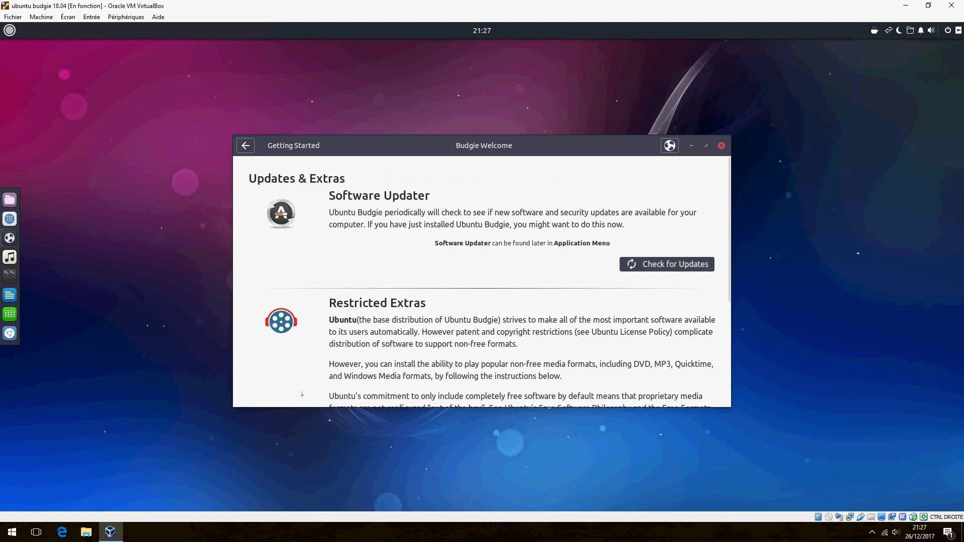
{"action": "left_click", "coordinate": [667, 264]}
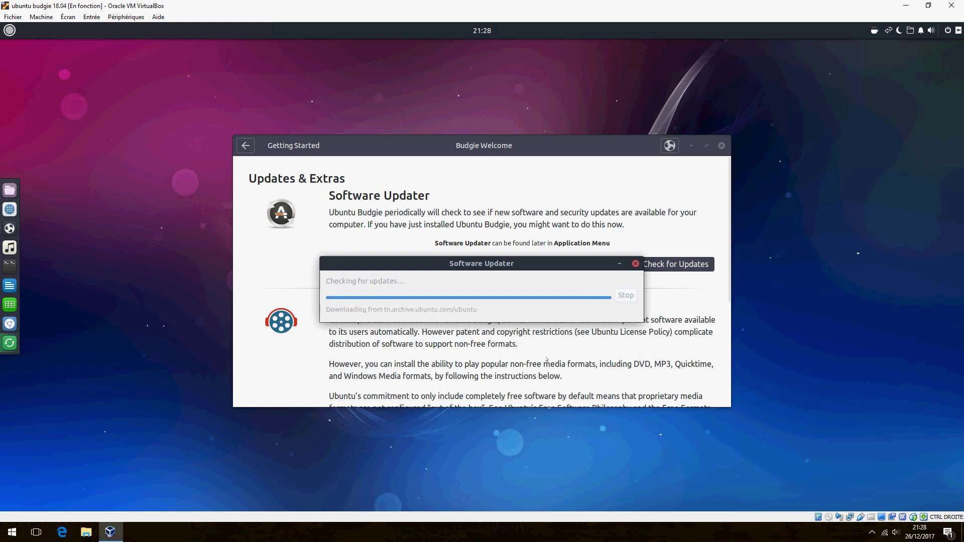
- Install the available updates with password authentication and show the download details
{"action": "left_click_drag", "start_coordinate": [387, 267], "coordinate": [347, 238]}
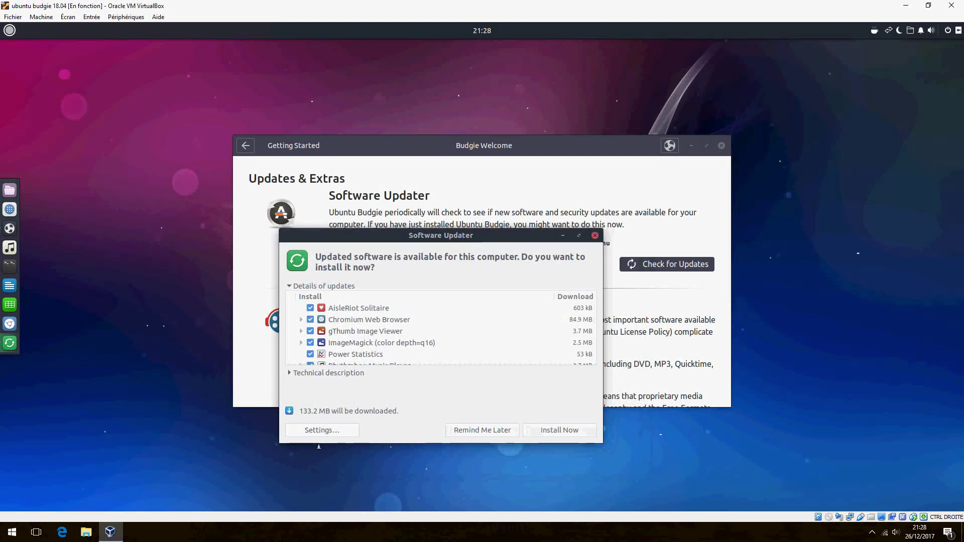
{"action": "left_click", "coordinate": [575, 432]}
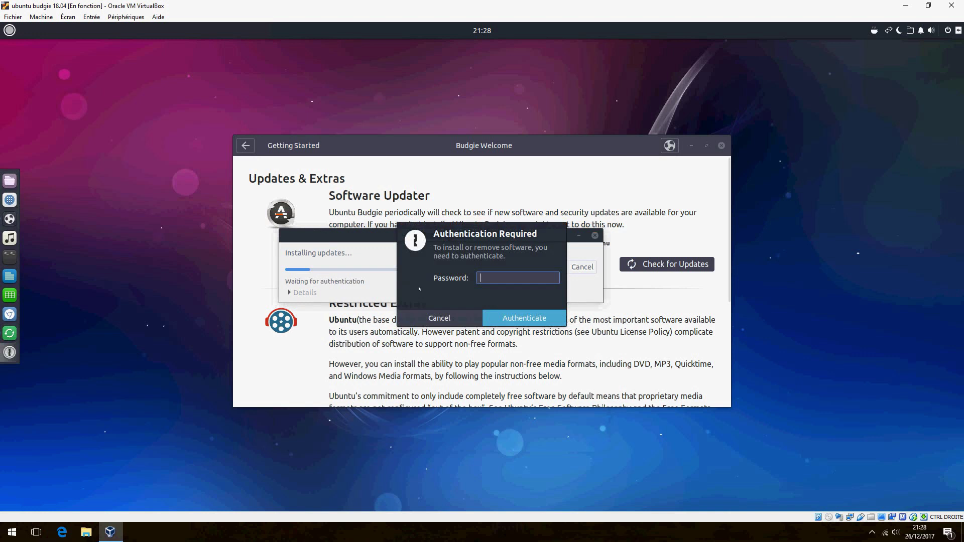
{"action": "type", "text": "***"}
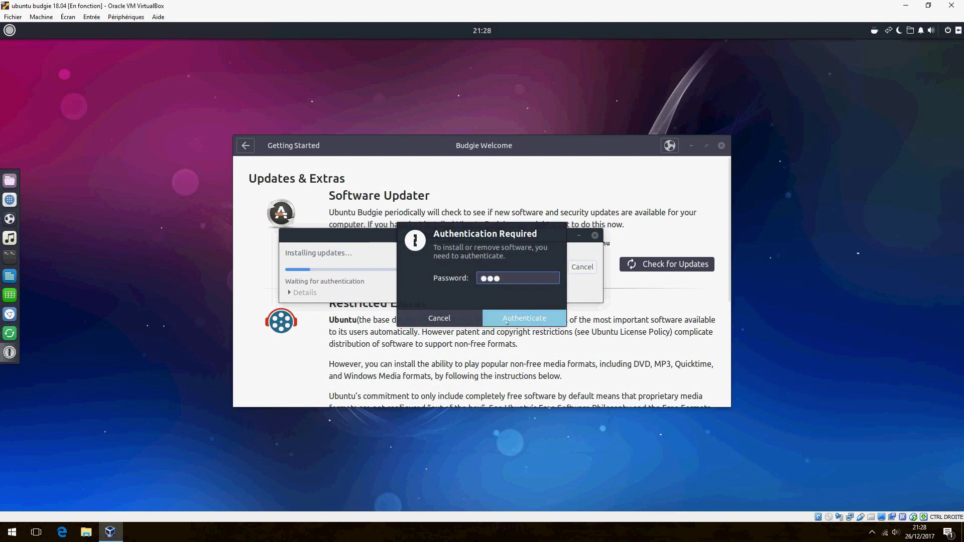
{"action": "left_click", "coordinate": [506, 320]}
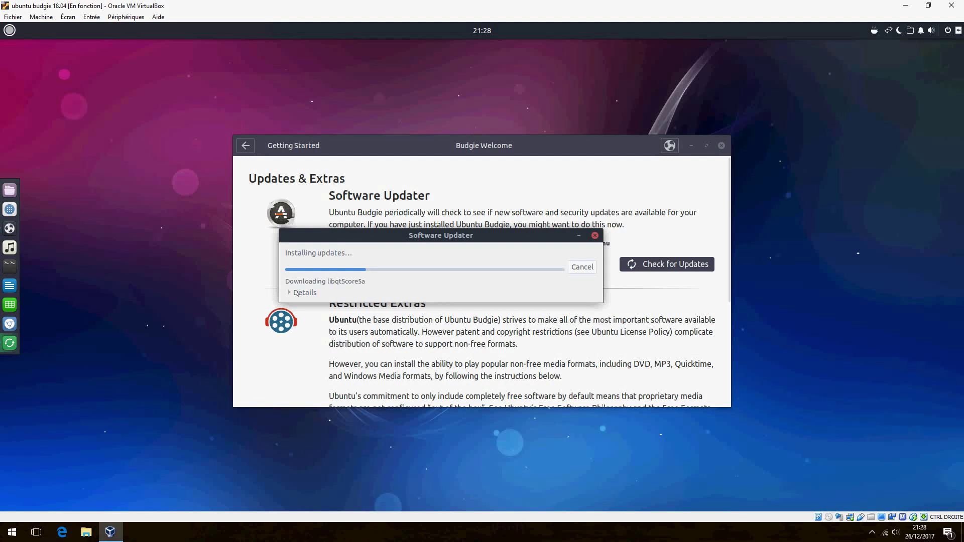
{"action": "left_click", "coordinate": [302, 293]}
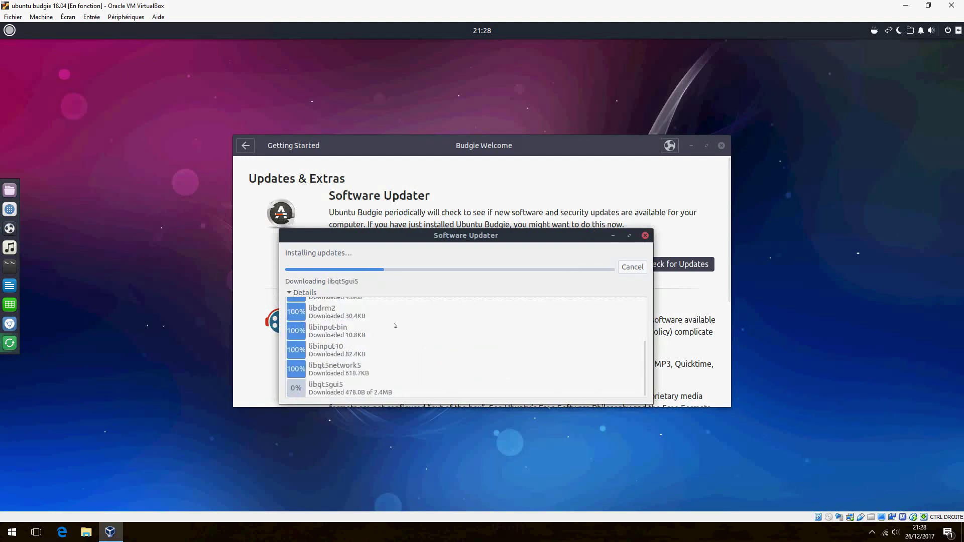
{"action": "left_click_drag", "start_coordinate": [435, 239], "coordinate": [557, 233]}
- Read the Drivers page on graphics, proprietary and wireless drivers, and reopen the topic list
{"action": "left_click", "coordinate": [245, 145]}
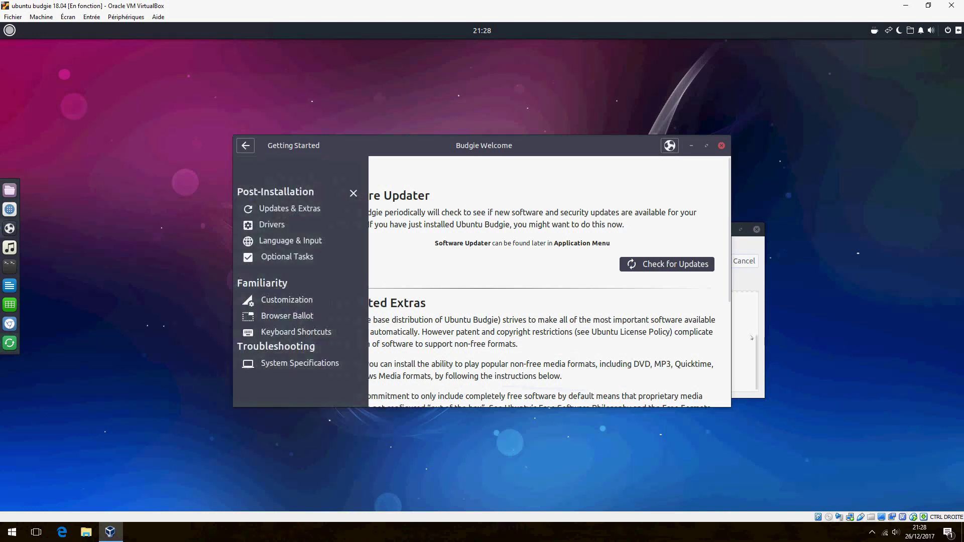
{"action": "left_click", "coordinate": [752, 219]}
{"action": "left_click", "coordinate": [272, 225]}
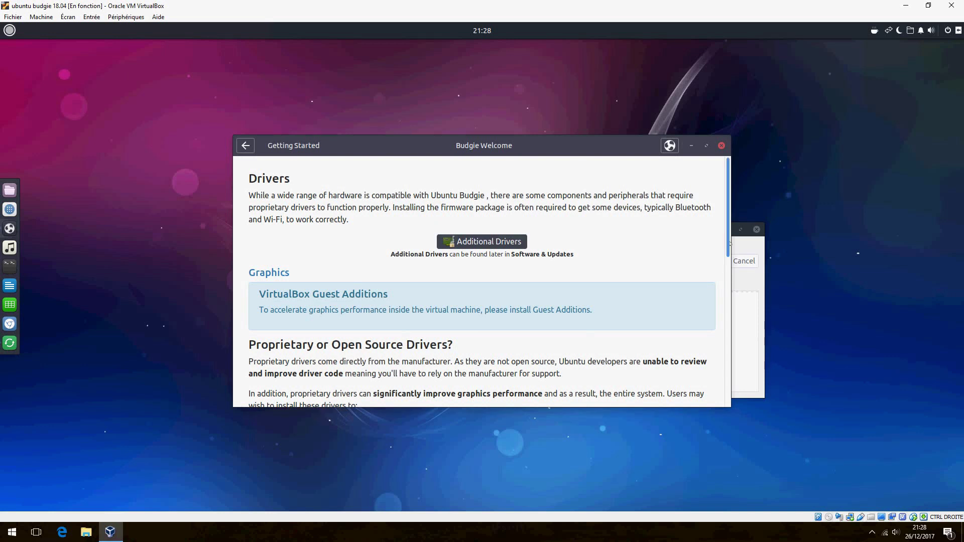
{"action": "scroll", "coordinate": [482, 302], "scroll_direction": "down", "scroll_amount": 2}
{"action": "scroll", "coordinate": [483, 302], "scroll_direction": "down", "scroll_amount": 2}
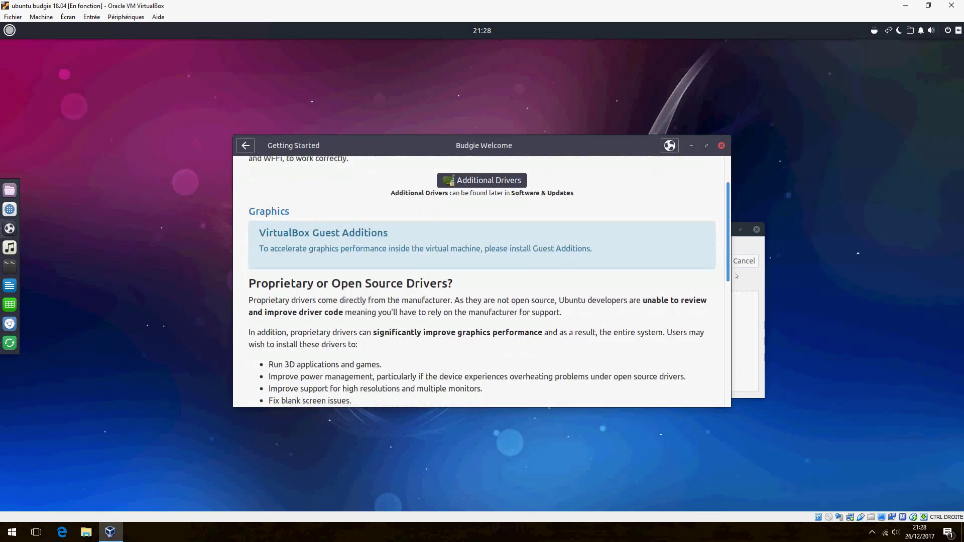
{"action": "scroll", "coordinate": [483, 301], "scroll_direction": "down", "scroll_amount": 2}
{"action": "scroll", "coordinate": [482, 302], "scroll_direction": "down", "scroll_amount": 2}
{"action": "scroll", "coordinate": [482, 302], "scroll_direction": "down", "scroll_amount": 2}
{"action": "scroll", "coordinate": [482, 302], "scroll_direction": "down", "scroll_amount": 2}
{"action": "scroll", "coordinate": [482, 302], "scroll_direction": "down", "scroll_amount": 2}
{"action": "scroll", "coordinate": [482, 301], "scroll_direction": "down", "scroll_amount": 1}
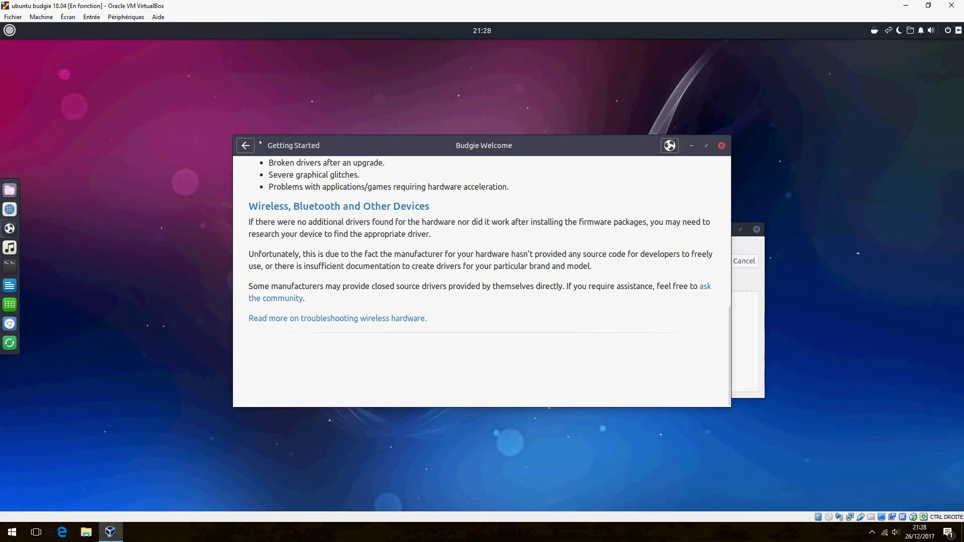
{"action": "left_click", "coordinate": [245, 146]}
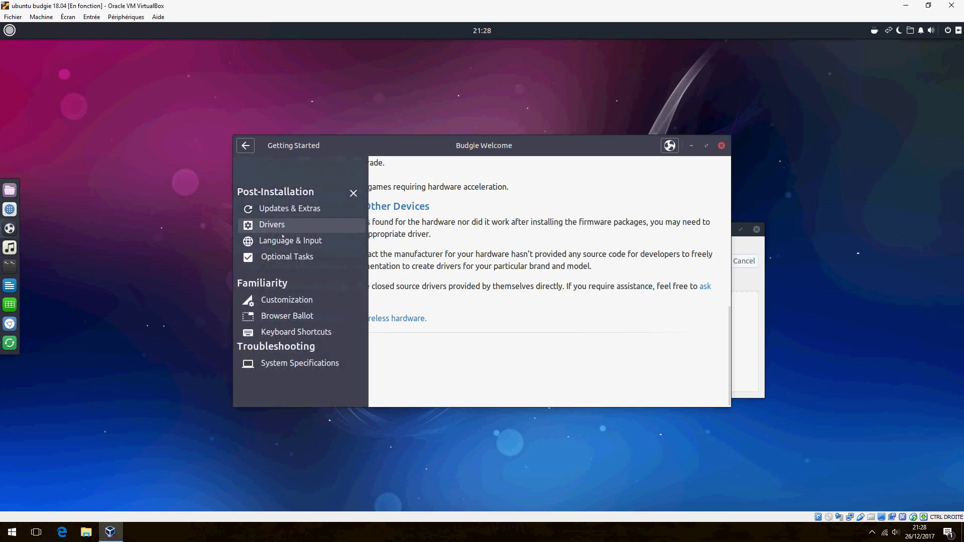
- Read Language & Input down to the Chinese, Japanese and Korean installs, and reopen the topic list
{"action": "left_click", "coordinate": [290, 240]}
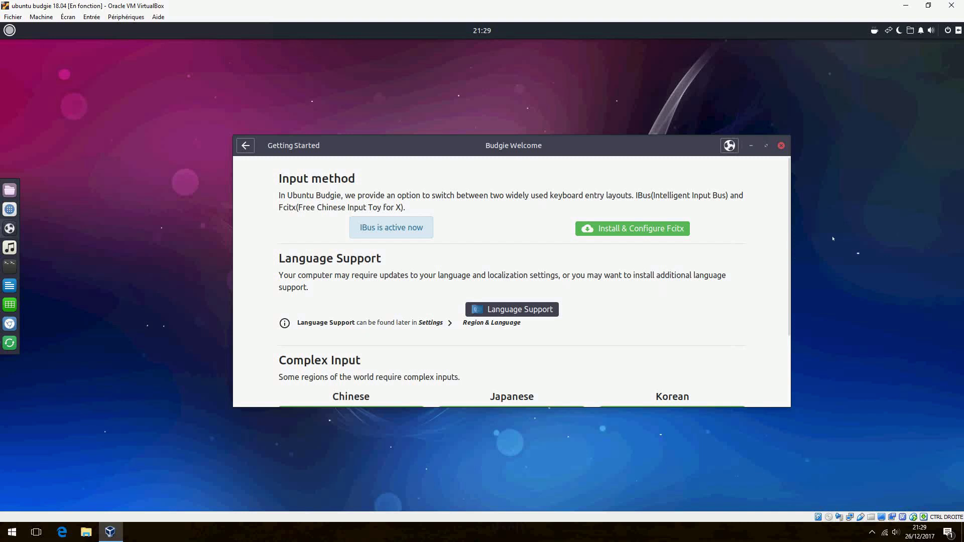
{"action": "left_click_drag", "start_coordinate": [788, 206], "coordinate": [788, 265]}
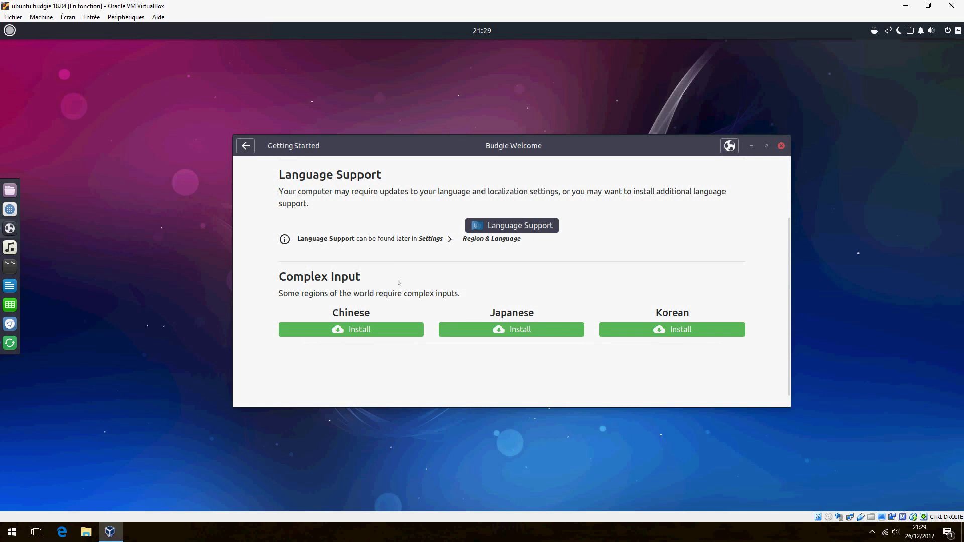
{"action": "left_click", "coordinate": [245, 146]}
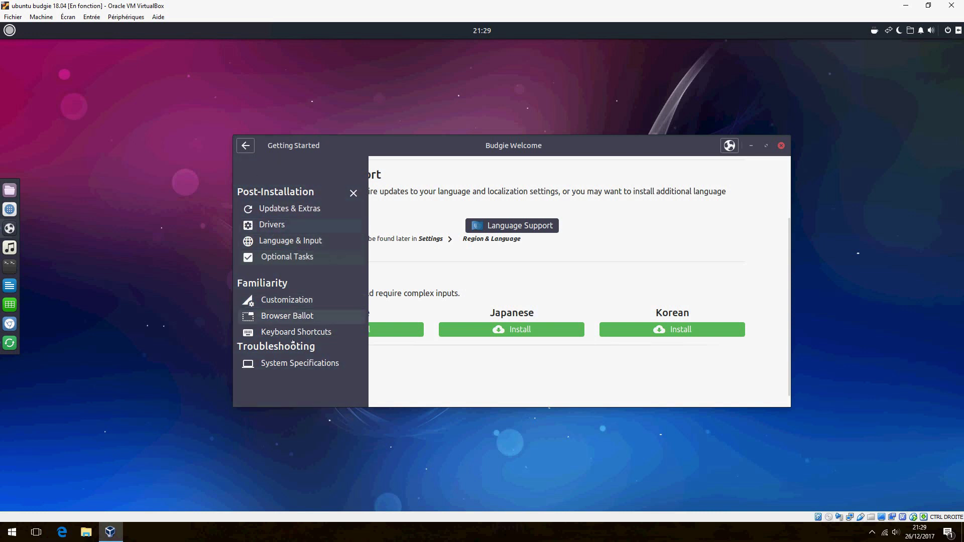
- Go back to the main menu and read Recommendations through Snap, Screenshot Applet and Flatpak
{"action": "left_click", "coordinate": [244, 145]}
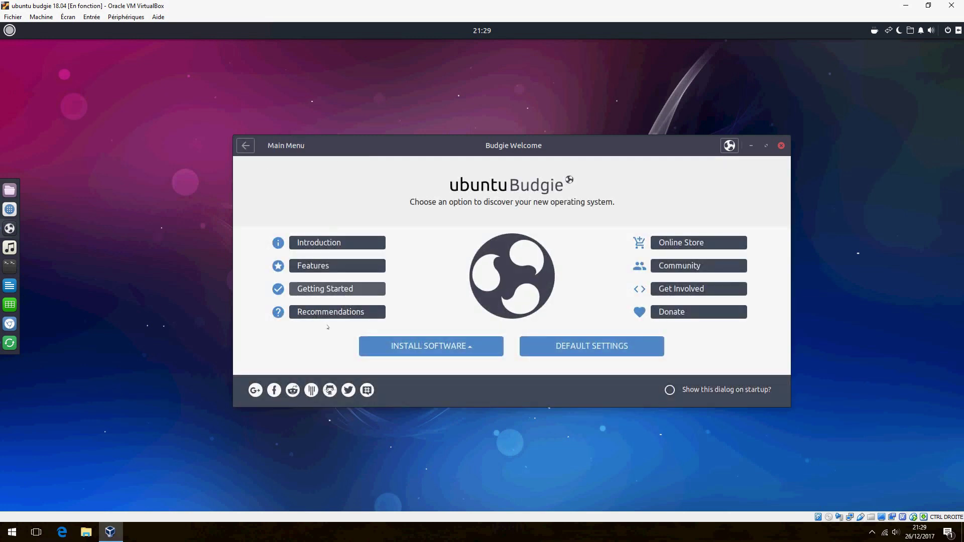
{"action": "left_click", "coordinate": [325, 312]}
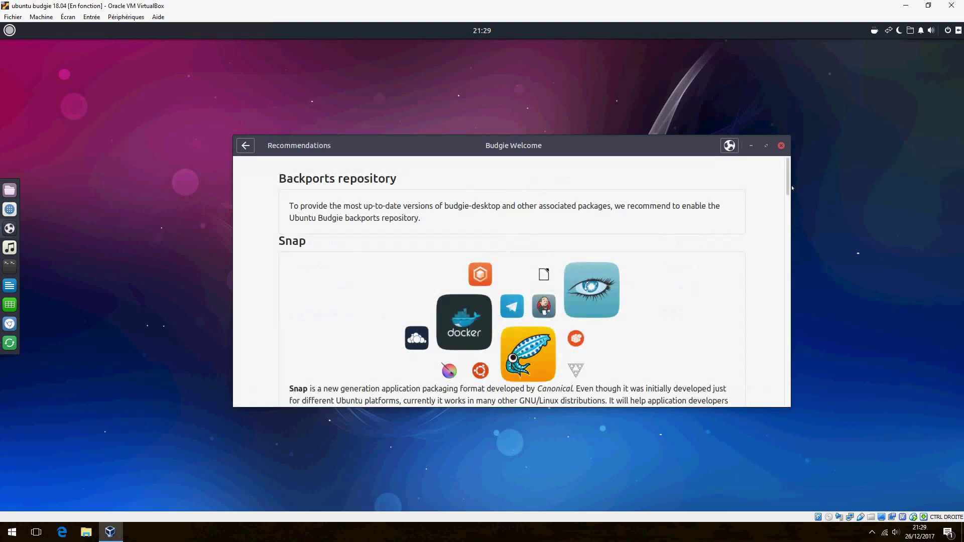
{"action": "scroll", "coordinate": [787, 188], "scroll_direction": "down", "scroll_amount": 2}
{"action": "scroll", "coordinate": [791, 195], "scroll_direction": "down", "scroll_amount": 2}
{"action": "scroll", "coordinate": [796, 204], "scroll_direction": "down", "scroll_amount": 4}
{"action": "scroll", "coordinate": [798, 206], "scroll_direction": "up", "scroll_amount": 3}
{"action": "scroll", "coordinate": [799, 208], "scroll_direction": "down", "scroll_amount": 3}
{"action": "scroll", "coordinate": [796, 219], "scroll_direction": "down", "scroll_amount": 2}
{"action": "scroll", "coordinate": [794, 231], "scroll_direction": "down", "scroll_amount": 2}
{"action": "scroll", "coordinate": [795, 232], "scroll_direction": "down", "scroll_amount": 1}
{"action": "scroll", "coordinate": [794, 234], "scroll_direction": "down", "scroll_amount": 1}
{"action": "scroll", "coordinate": [796, 238], "scroll_direction": "down", "scroll_amount": 1}
{"action": "scroll", "coordinate": [796, 241], "scroll_direction": "down", "scroll_amount": 1}
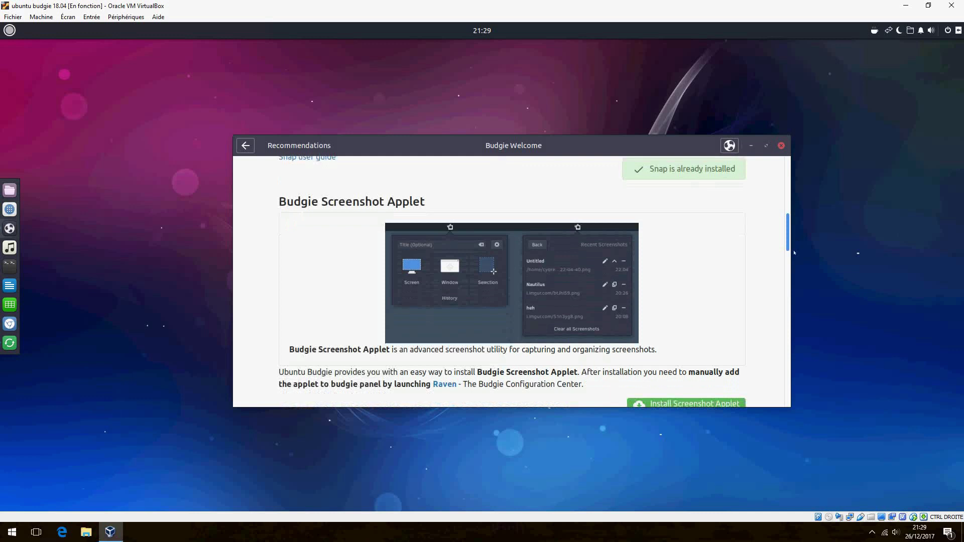
{"action": "scroll", "coordinate": [794, 252], "scroll_direction": "down", "scroll_amount": 1}
{"action": "scroll", "coordinate": [794, 249], "scroll_direction": "up", "scroll_amount": 1}
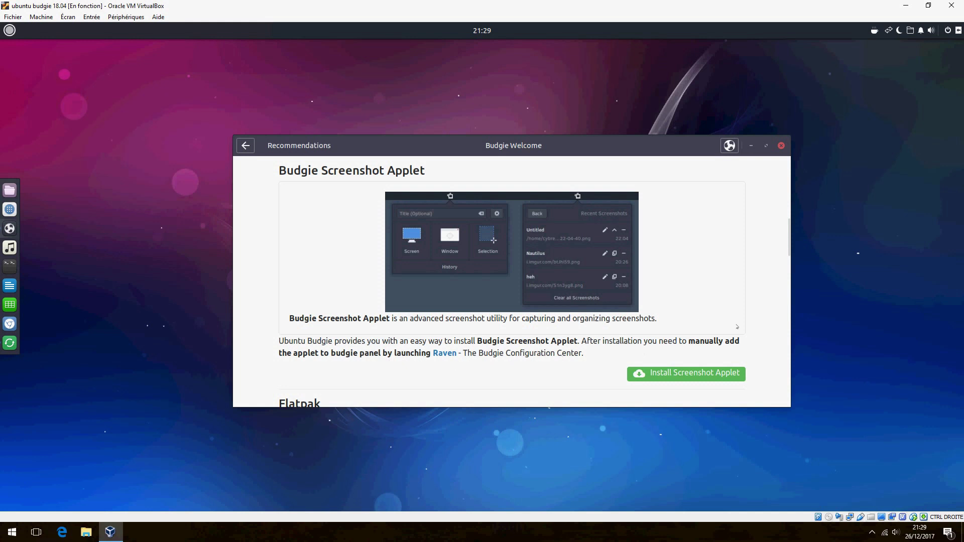
{"action": "left_click_drag", "start_coordinate": [789, 238], "coordinate": [783, 285]}
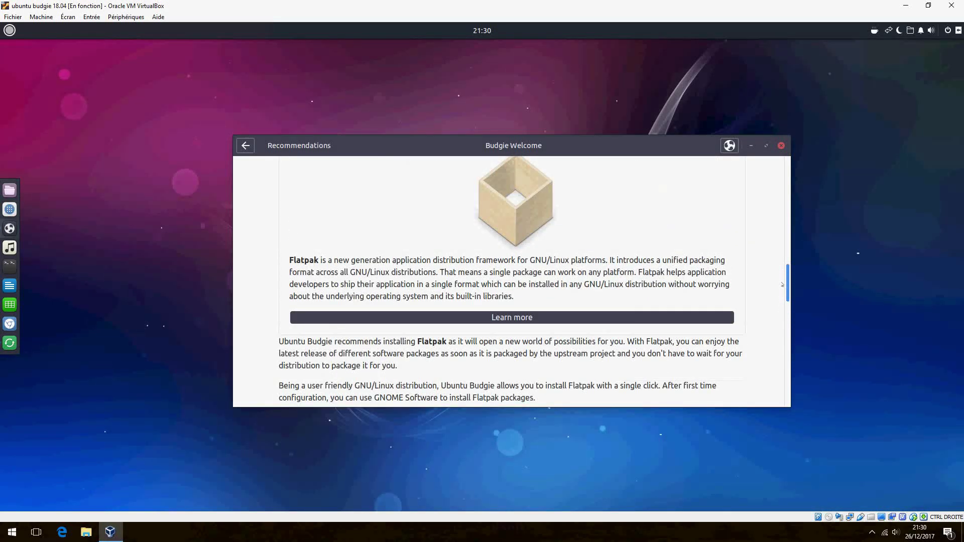
{"action": "left_click_drag", "start_coordinate": [783, 285], "coordinate": [787, 283]}
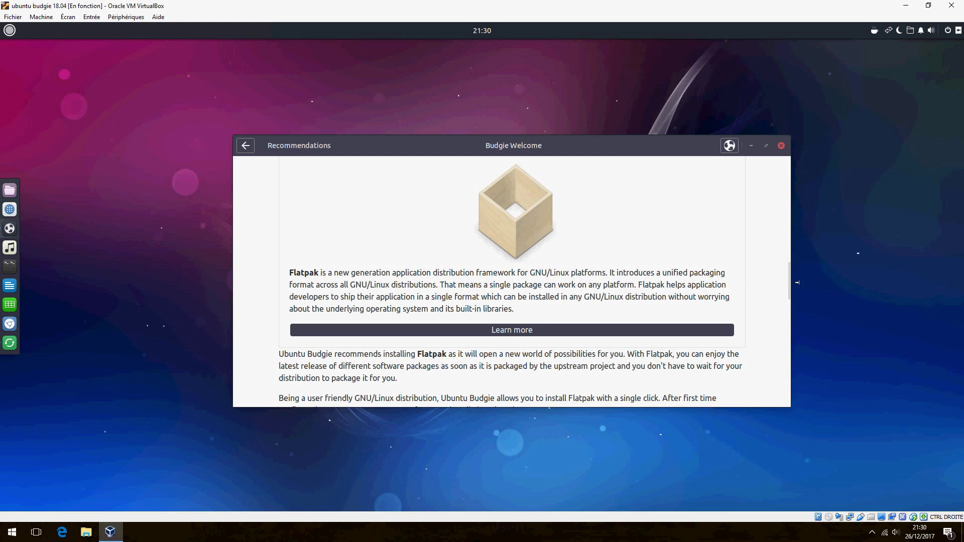
{"action": "scroll", "coordinate": [789, 280], "scroll_direction": "down", "scroll_amount": 1}
{"action": "scroll", "coordinate": [788, 280], "scroll_direction": "down", "scroll_amount": 1}
{"action": "scroll", "coordinate": [791, 294], "scroll_direction": "down", "scroll_amount": 3}
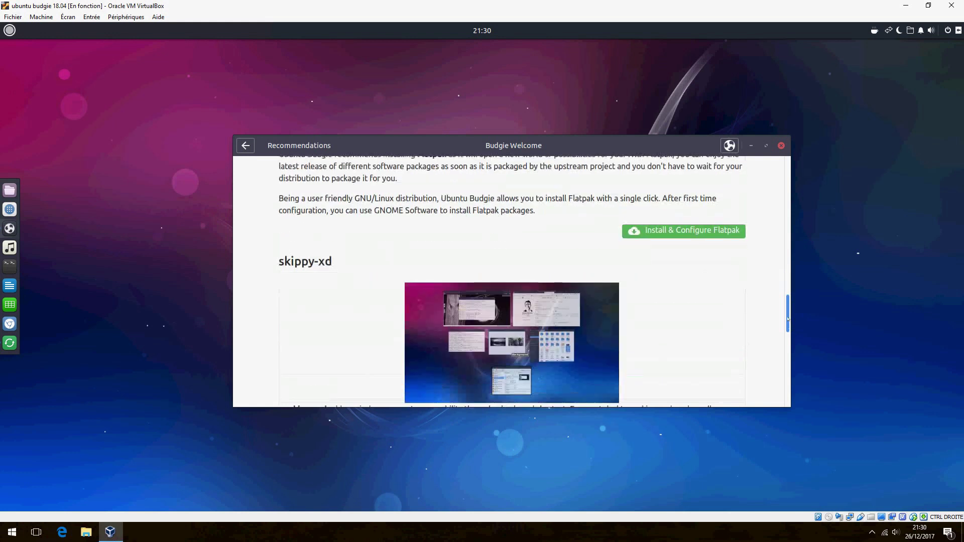
{"action": "scroll", "coordinate": [788, 313], "scroll_direction": "down", "scroll_amount": 1}
{"action": "scroll", "coordinate": [787, 313], "scroll_direction": "down", "scroll_amount": 1}
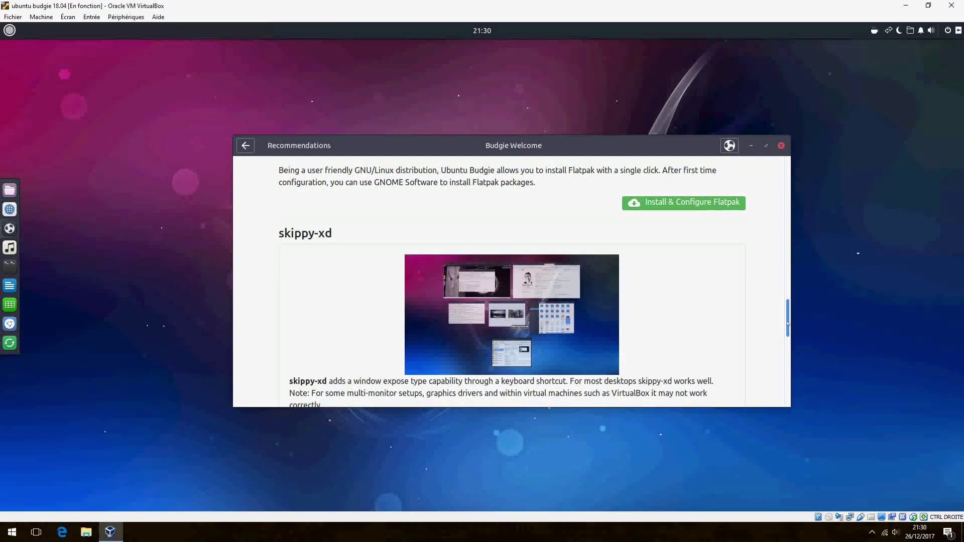
{"action": "scroll", "coordinate": [788, 316], "scroll_direction": "down", "scroll_amount": 1}
{"action": "scroll", "coordinate": [788, 322], "scroll_direction": "down", "scroll_amount": 1}
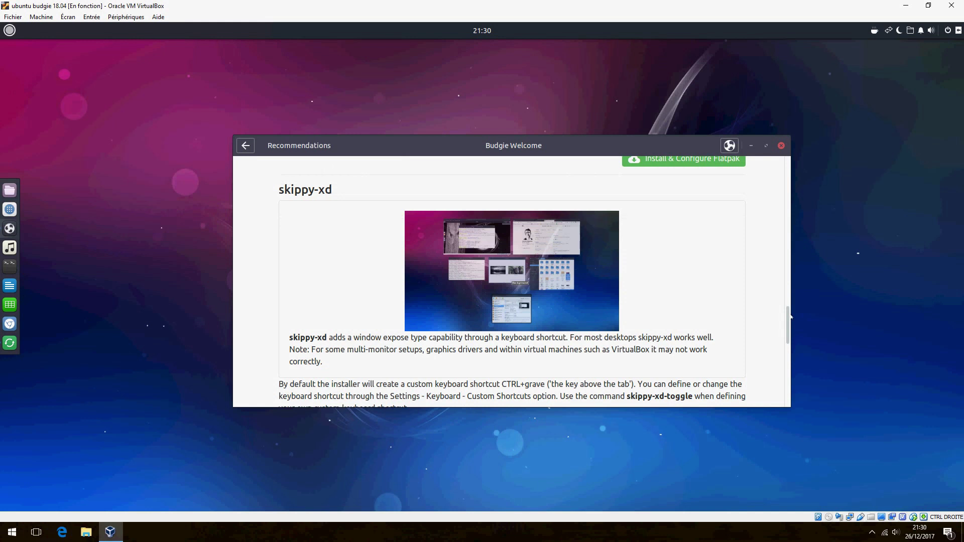
{"action": "scroll", "coordinate": [790, 315], "scroll_direction": "down", "scroll_amount": 1}
{"action": "scroll", "coordinate": [790, 314], "scroll_direction": "down", "scroll_amount": 2}
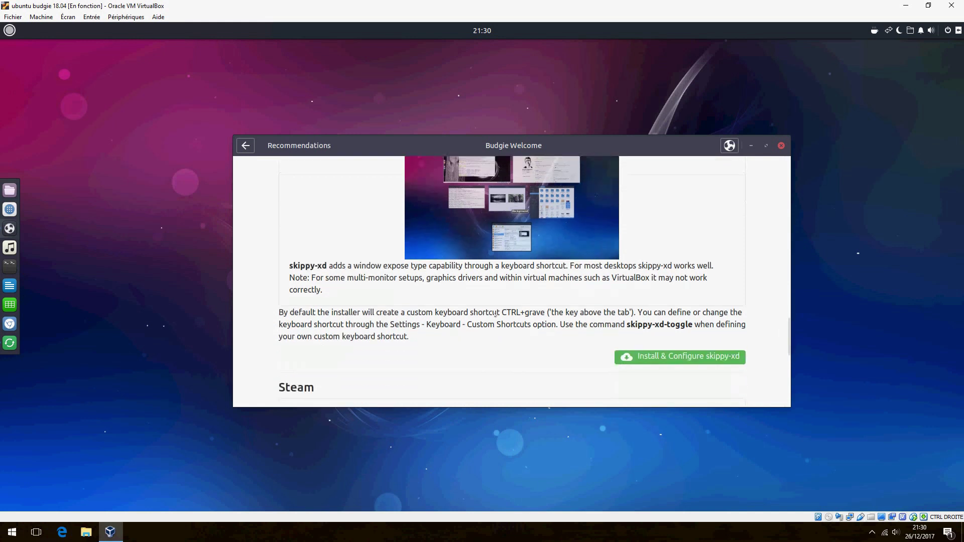
- Install & Configure skippy-xd, then check notifications showing the installation failed
{"action": "left_click", "coordinate": [677, 356]}
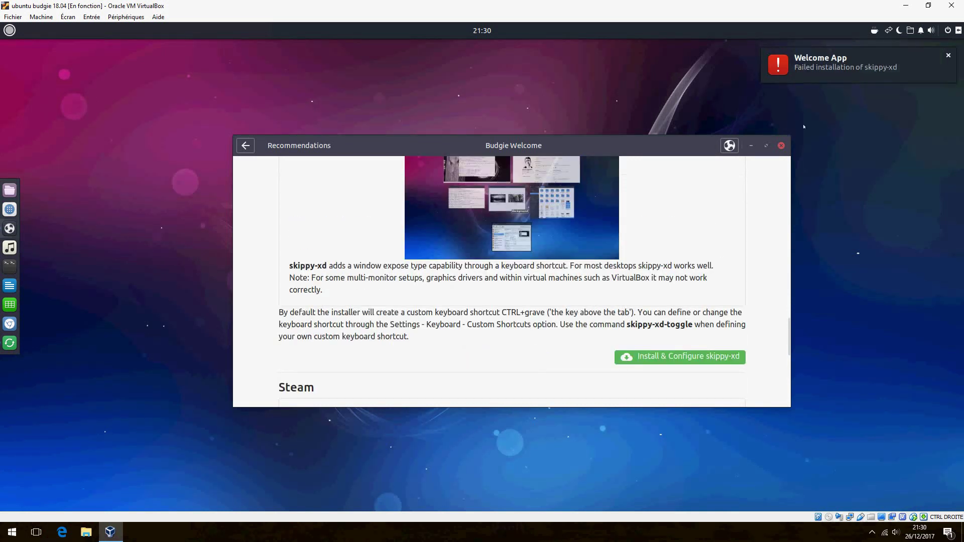
{"action": "left_click", "coordinate": [920, 30]}
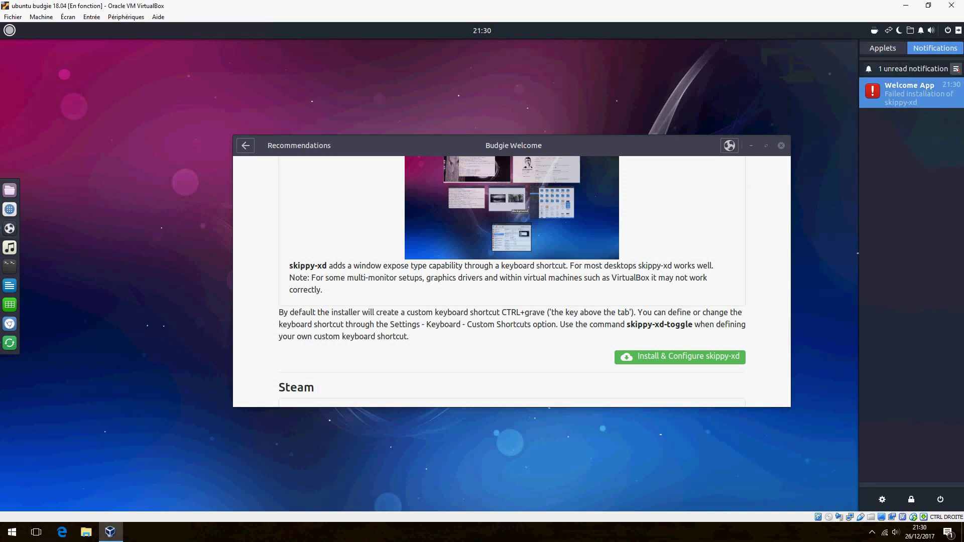
- Close Raven, view the Software Updater behind, and move Budgie Welcome back in front
{"action": "left_click", "coordinate": [680, 356]}
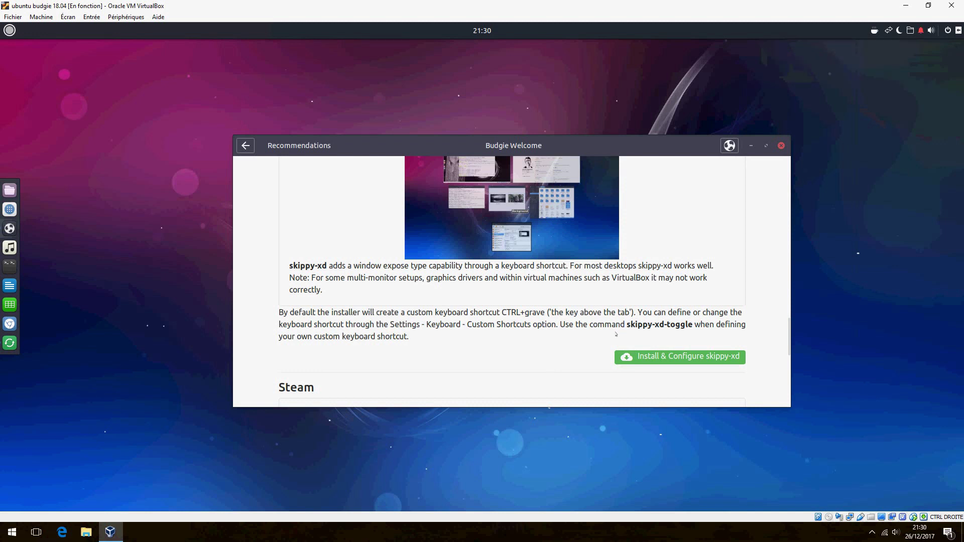
{"action": "left_click_drag", "start_coordinate": [789, 332], "coordinate": [788, 383]}
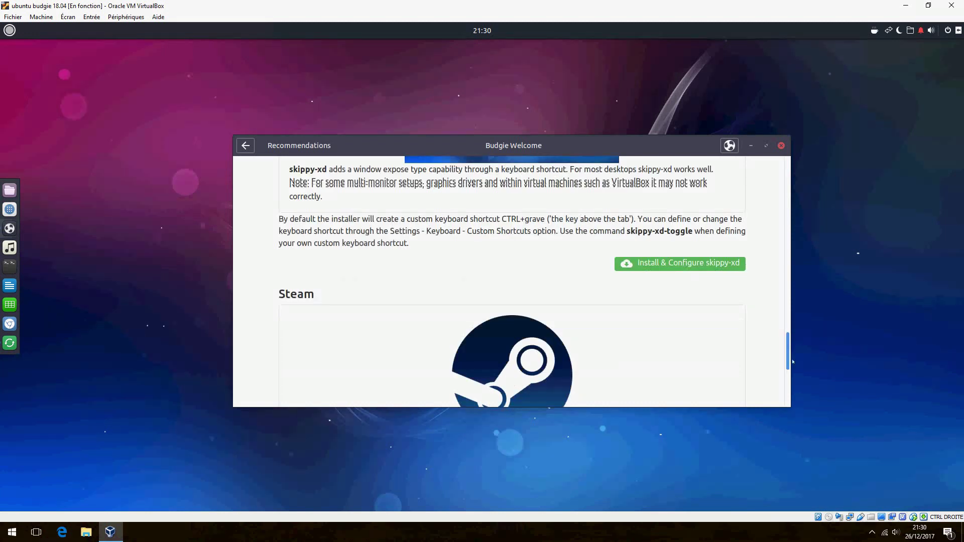
{"action": "scroll", "coordinate": [678, 264], "scroll_direction": "up", "scroll_amount": 5}
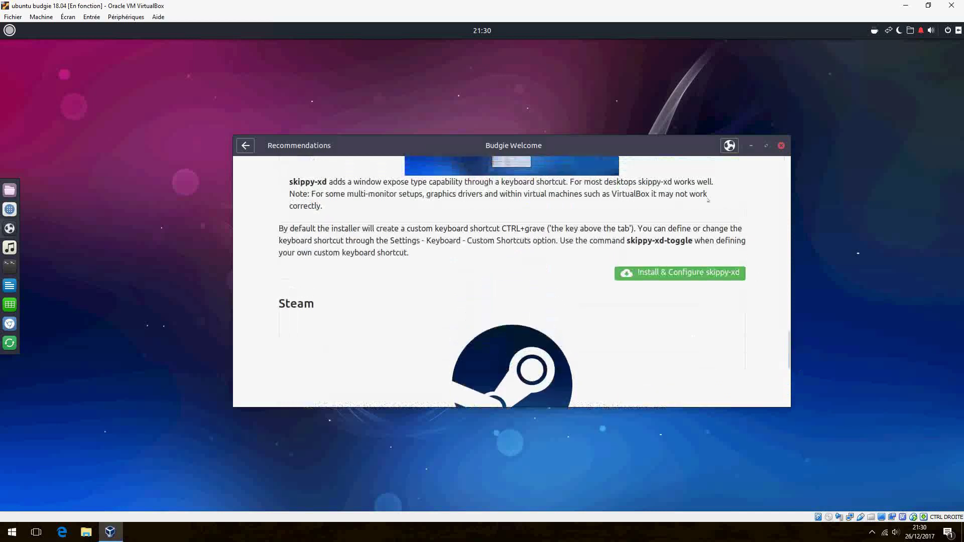
{"action": "left_click", "coordinate": [679, 273]}
{"action": "left_click_drag", "start_coordinate": [674, 145], "coordinate": [379, 151]}
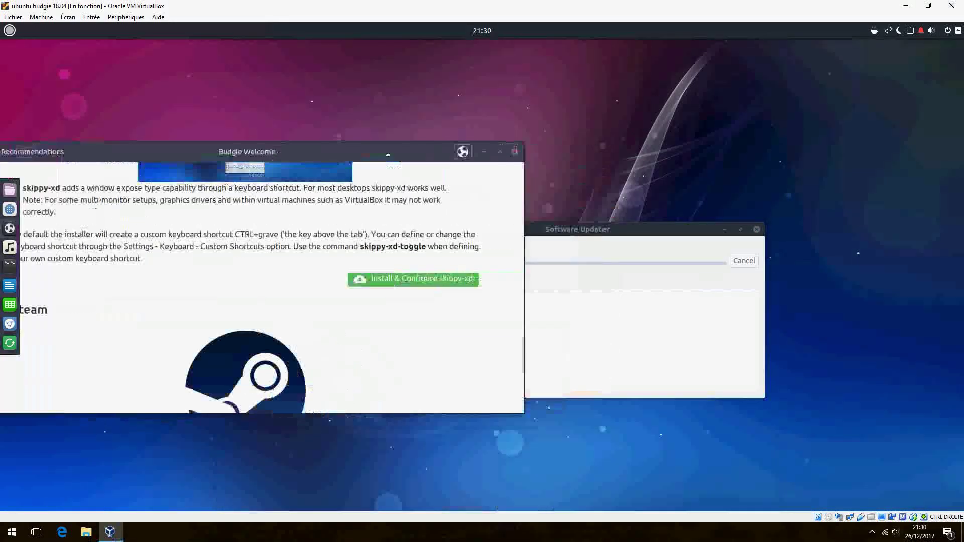
{"action": "left_click", "coordinate": [523, 229]}
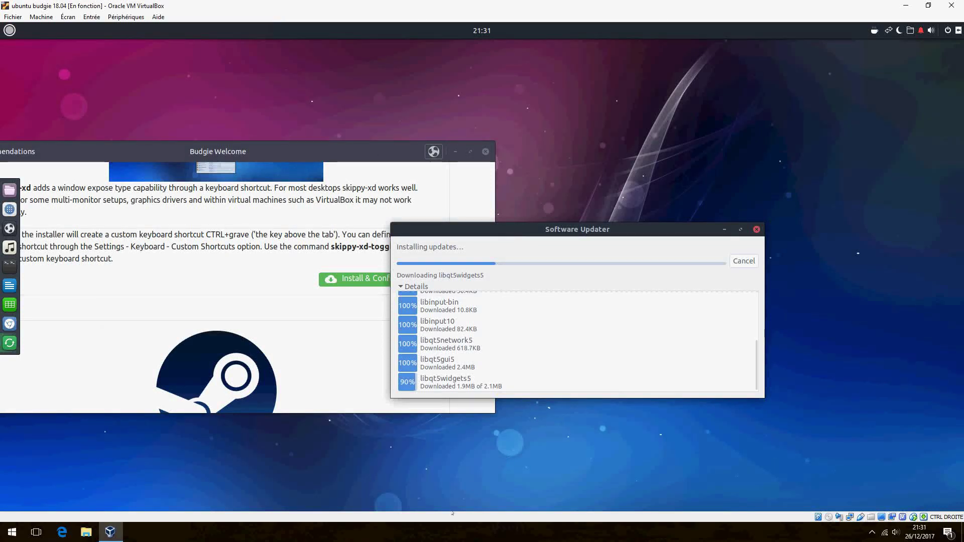
{"action": "left_click_drag", "start_coordinate": [218, 152], "coordinate": [428, 166]}
{"action": "scroll", "coordinate": [699, 377], "scroll_direction": "up", "scroll_amount": 3}
{"action": "scroll", "coordinate": [699, 377], "scroll_direction": "up", "scroll_amount": 2}
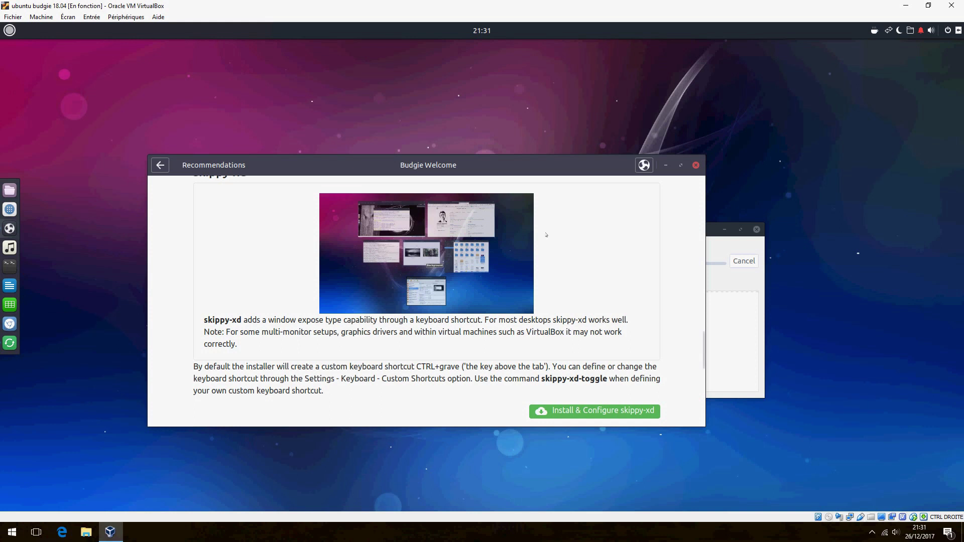
- Launch Chromium from its dock icon's menu and maximize the browser window
{"action": "right_click", "coordinate": [10, 324]}
{"action": "left_click", "coordinate": [44, 263]}
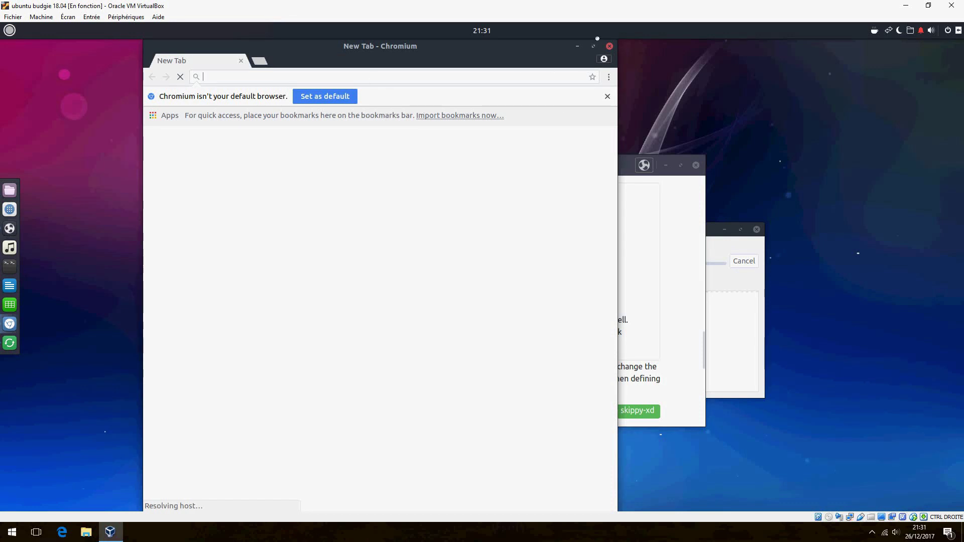
{"action": "left_click", "coordinate": [593, 47]}
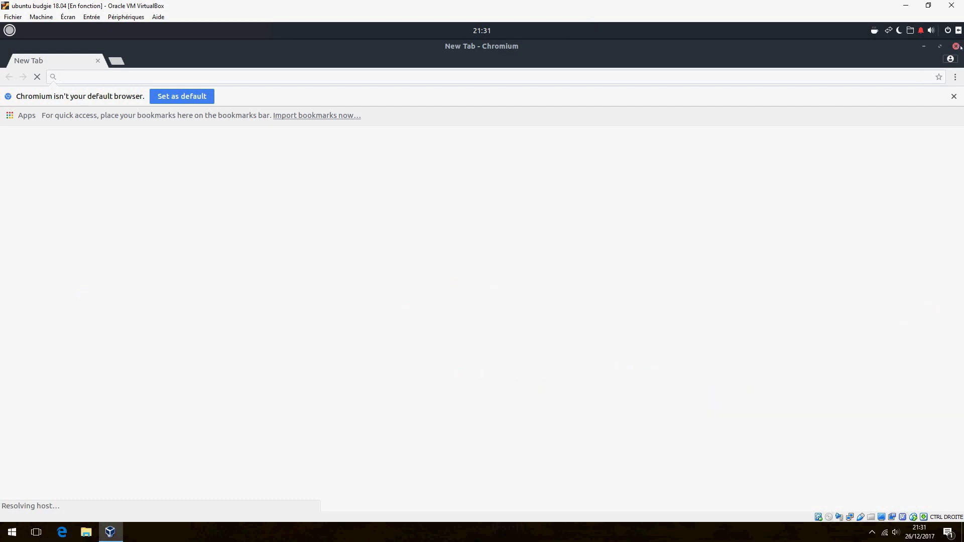
- Close Chromium, bring up the Software Updater, and close the Rhythmbox music library window
{"action": "left_click", "coordinate": [955, 47]}
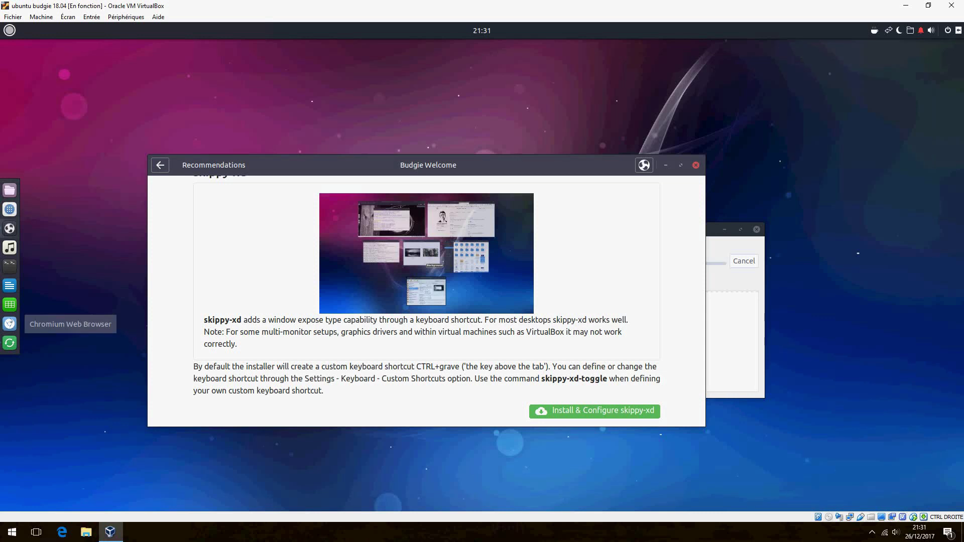
{"action": "left_click", "coordinate": [11, 342]}
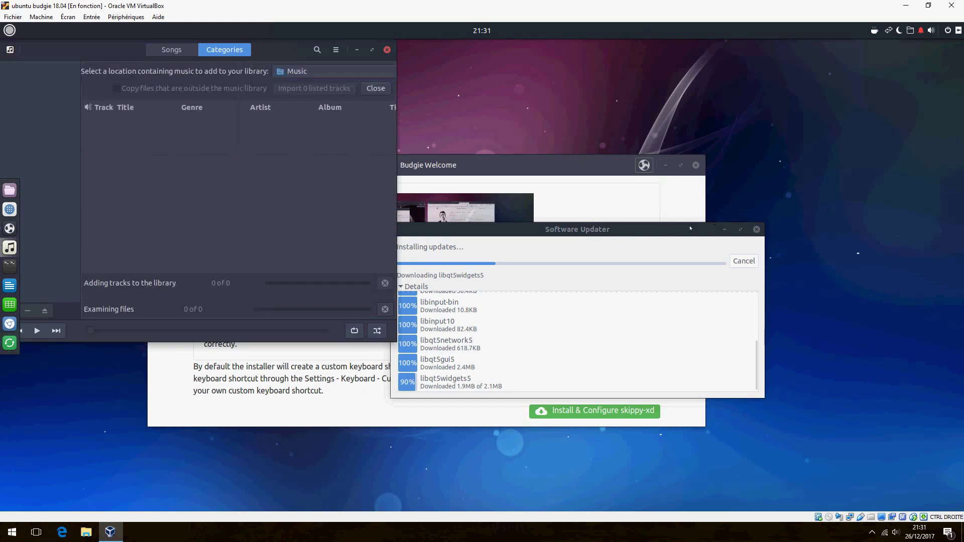
{"action": "left_click", "coordinate": [387, 49]}
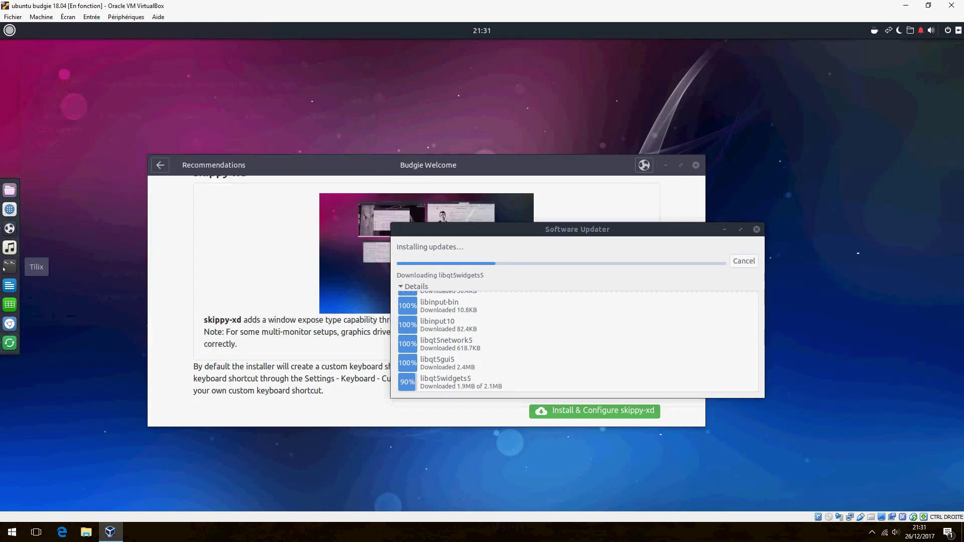
- Open Tilix from the desktop and run uname -r, showing kernel 4.13.0-17-generic
{"action": "right_click", "coordinate": [71, 249]}
{"action": "left_click", "coordinate": [137, 365]}
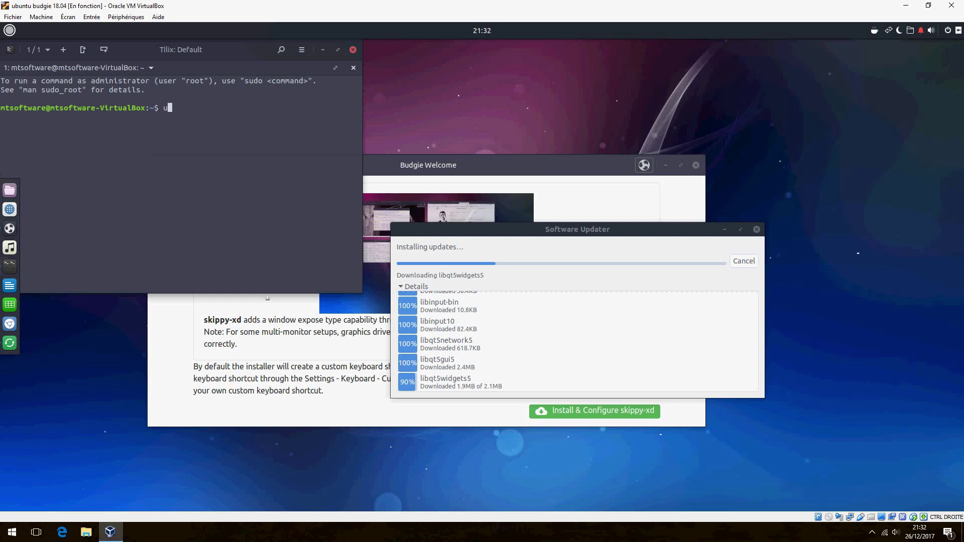
{"action": "type", "text": "uname -r"}
{"action": "key", "text": "Return"}
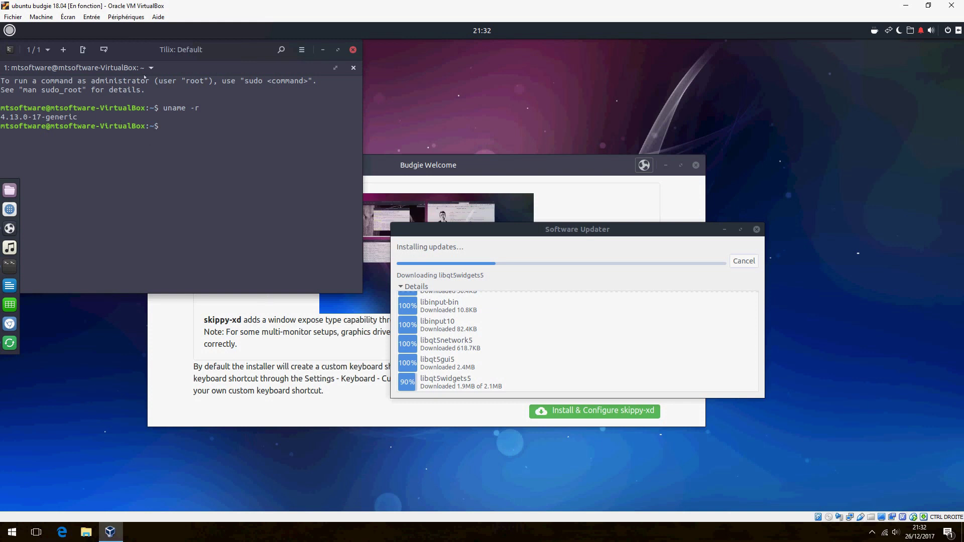
{"action": "left_click_drag", "start_coordinate": [128, 47], "coordinate": [205, 130]}
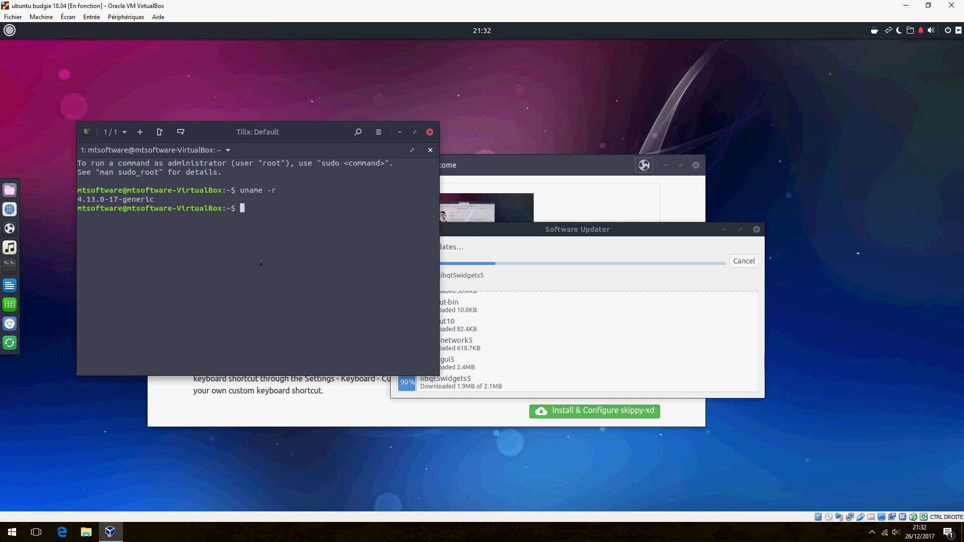
- Run lsb_release -a and select the Ubuntu 18.04 Bionic Beaver description text
{"action": "key", "text": "Up"}
{"action": "key", "text": "Up"}
{"action": "key", "text": "Up"}
{"action": "key", "text": "Return"}
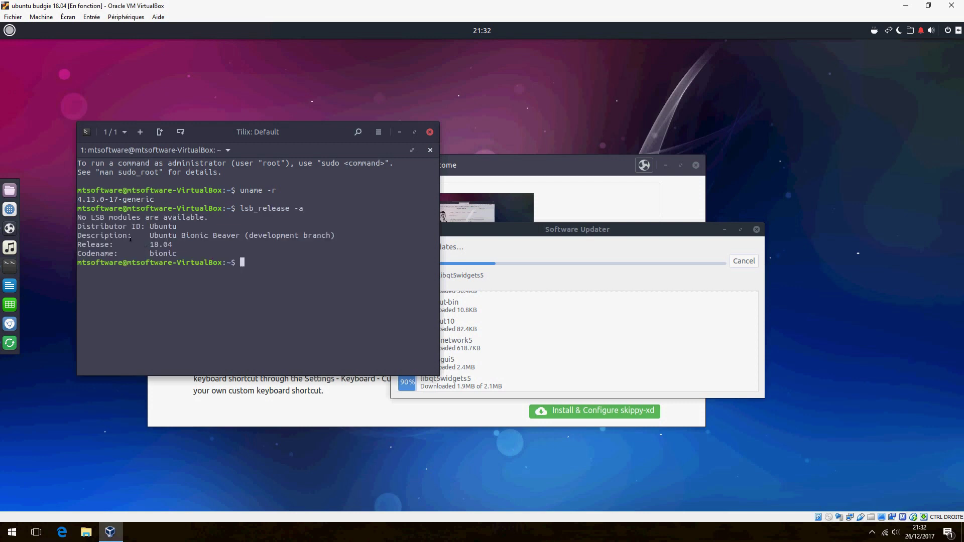
{"action": "double_click", "coordinate": [106, 235]}
{"action": "left_click_drag", "start_coordinate": [134, 235], "coordinate": [288, 235]}
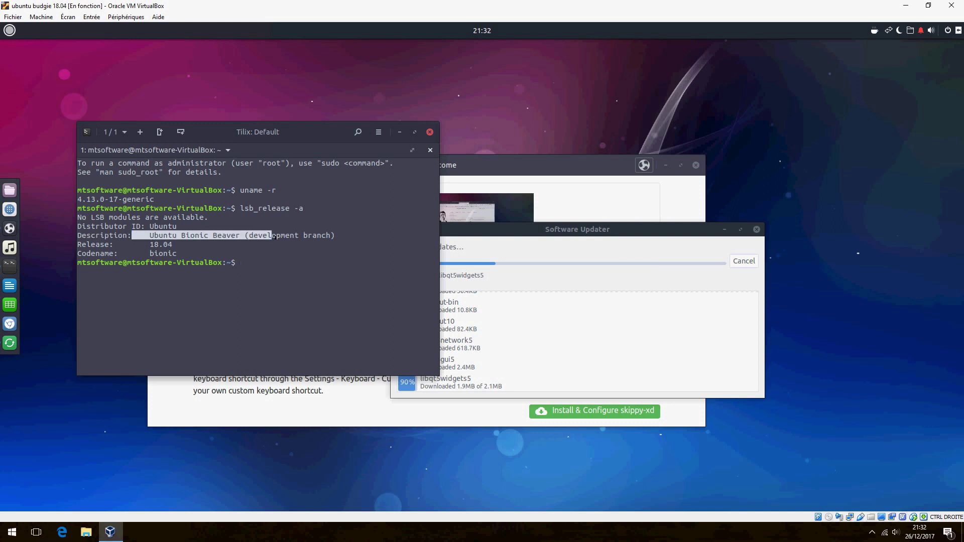
{"action": "left_click", "coordinate": [293, 263]}
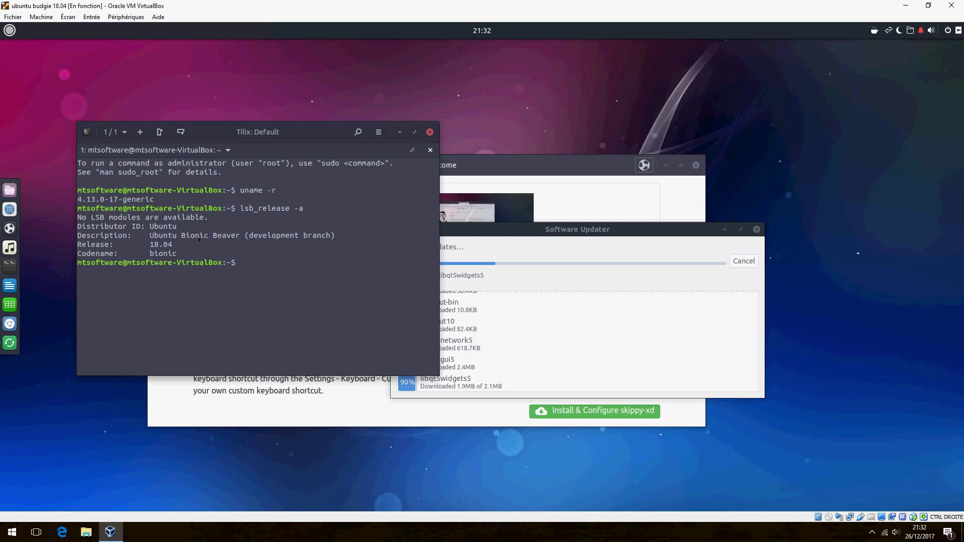
{"action": "left_click_drag", "start_coordinate": [205, 235], "coordinate": [349, 254]}
{"action": "left_click", "coordinate": [345, 258]}
{"action": "left_click_drag", "start_coordinate": [113, 253], "coordinate": [344, 258]}
{"action": "left_click", "coordinate": [314, 308]}
- Close Tilix and move the Software Updater window up and to the right
{"action": "left_click_drag", "start_coordinate": [307, 138], "coordinate": [357, 156]}
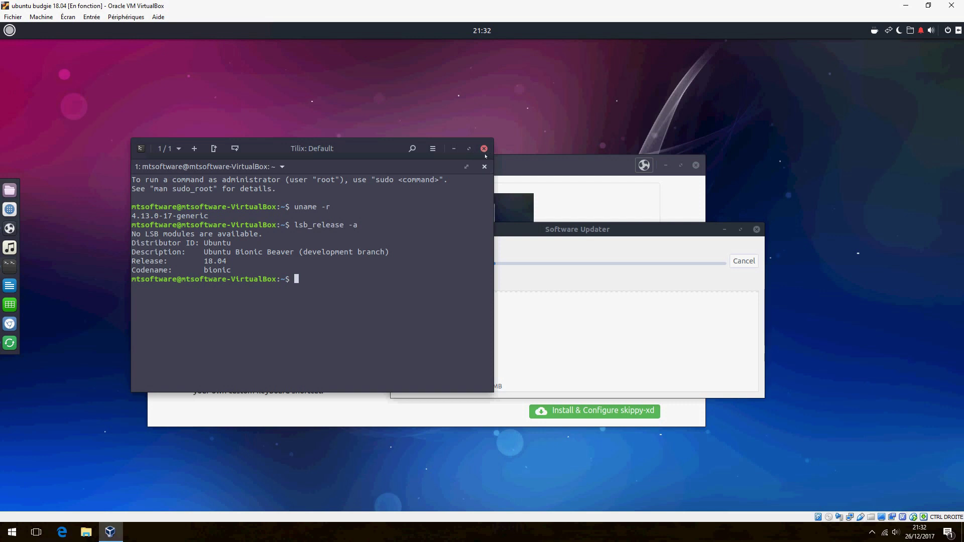
{"action": "left_click", "coordinate": [484, 150]}
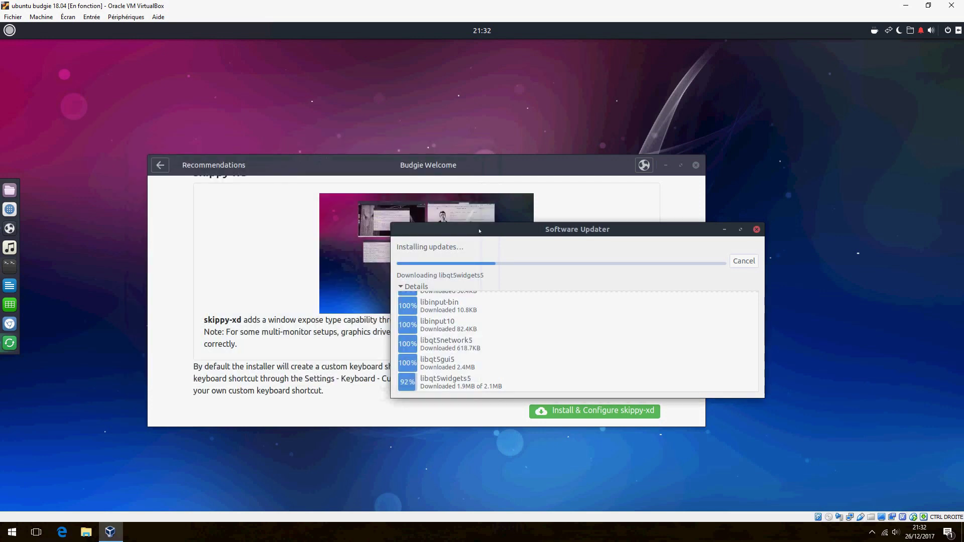
{"action": "left_click_drag", "start_coordinate": [480, 230], "coordinate": [536, 194]}
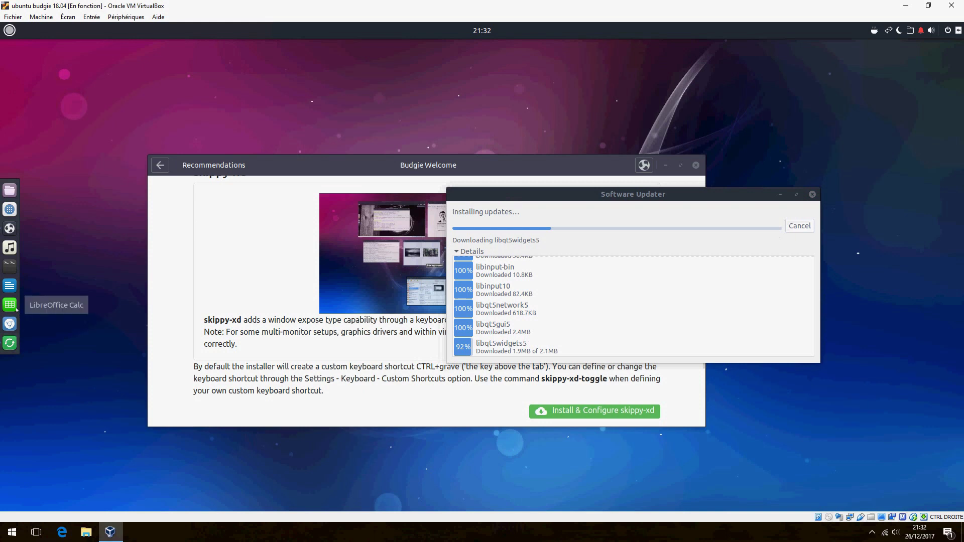
- Apply the grass wallpaper, view Details (Ubuntu Bionic Beaver, GNOME 3.26.2), then close Settings
{"action": "right_click", "coordinate": [414, 114]}
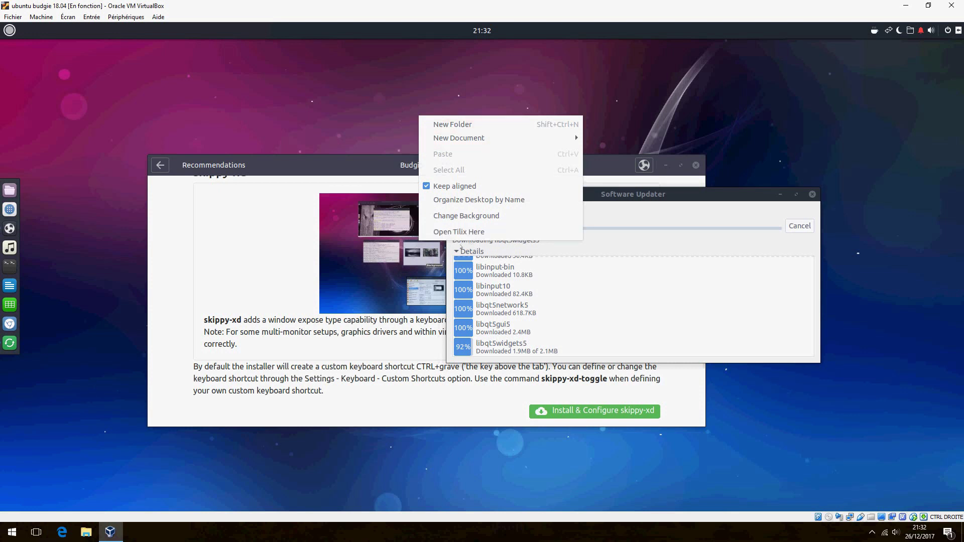
{"action": "left_click", "coordinate": [462, 216]}
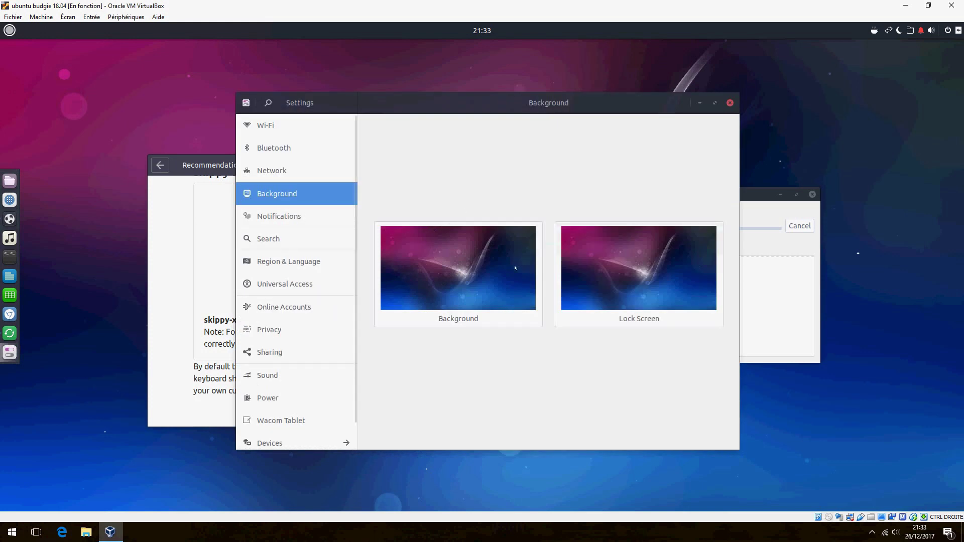
{"action": "left_click", "coordinate": [478, 263]}
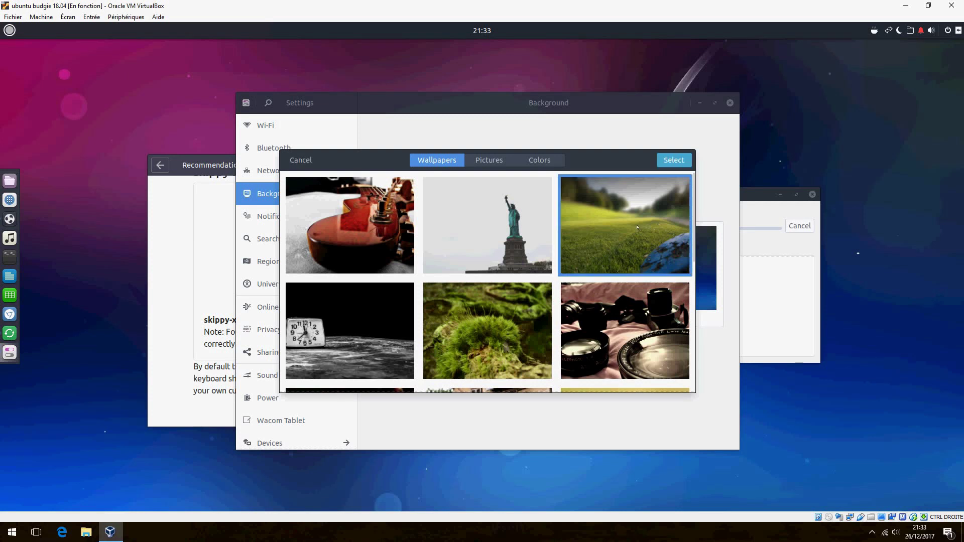
{"action": "scroll", "coordinate": [648, 268], "scroll_direction": "down", "scroll_amount": 2}
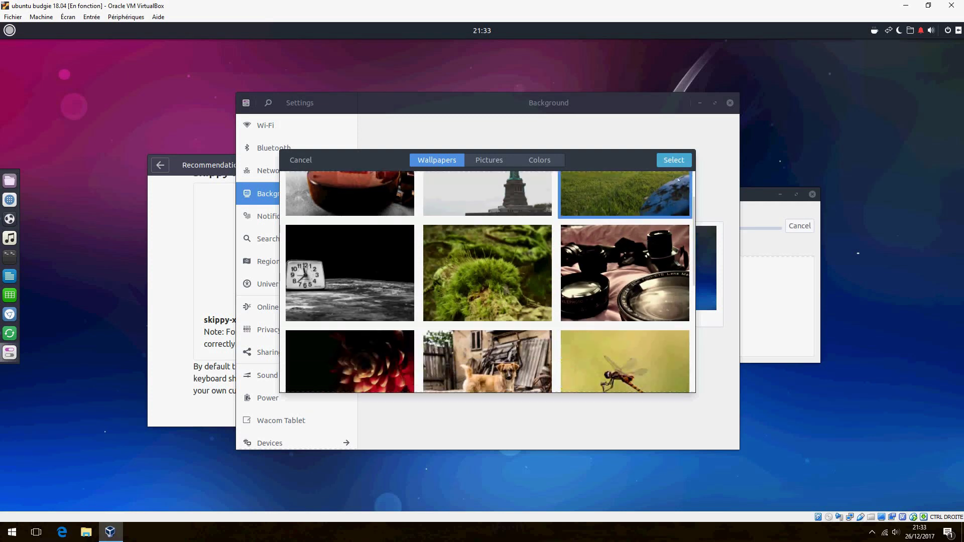
{"action": "left_click", "coordinate": [673, 160]}
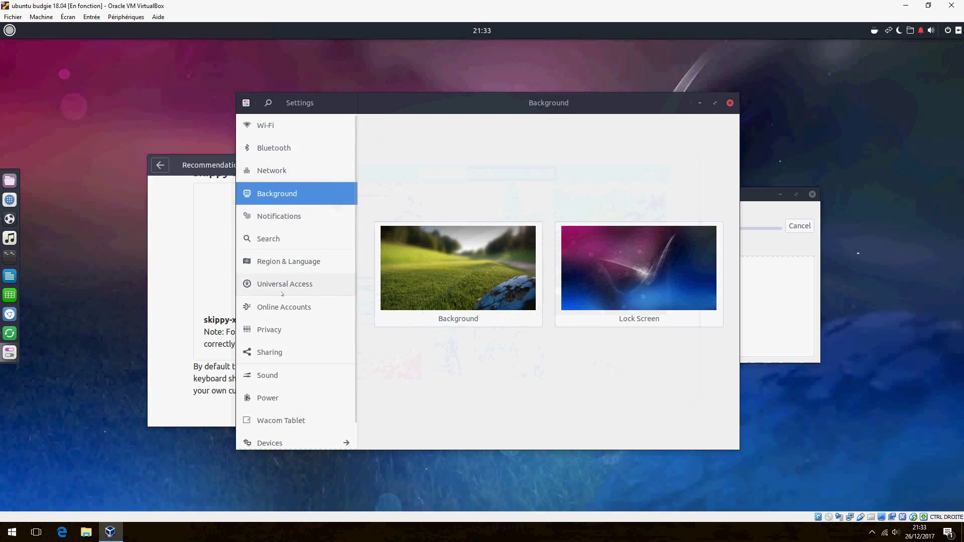
{"action": "scroll", "coordinate": [302, 301], "scroll_direction": "down", "scroll_amount": 1}
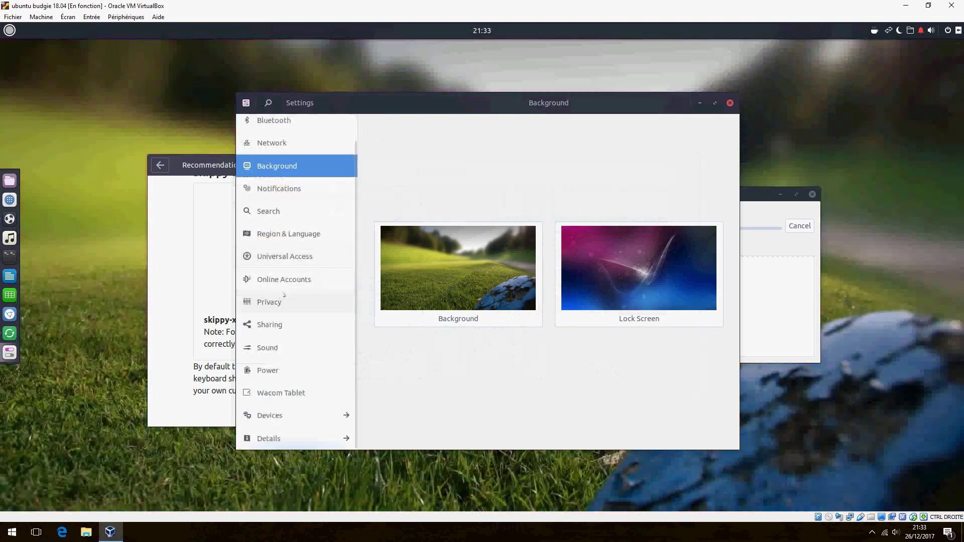
{"action": "left_click", "coordinate": [312, 439]}
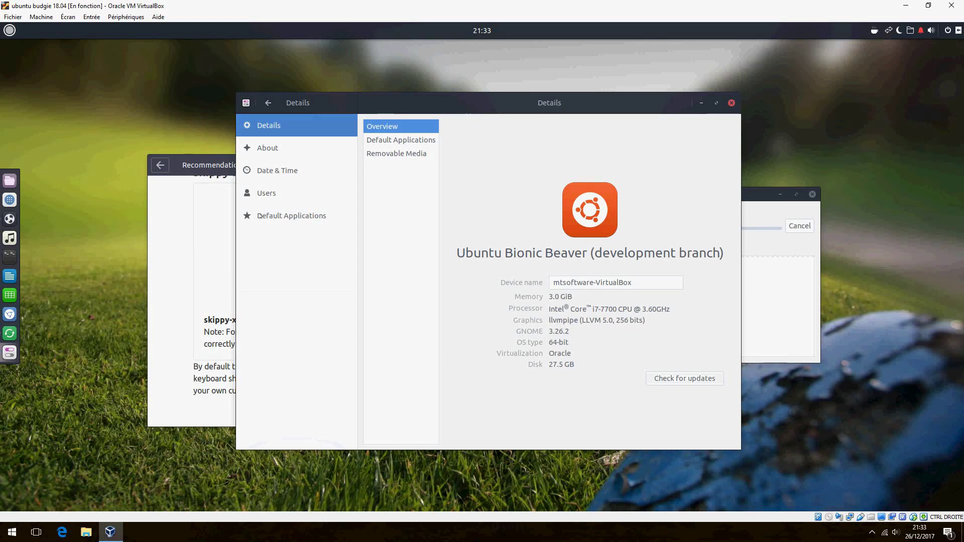
{"action": "left_click", "coordinate": [731, 103]}
- Return to Budgie Welcome's main menu and launch Software Center from the Install Software list
{"action": "left_click", "coordinate": [644, 165]}
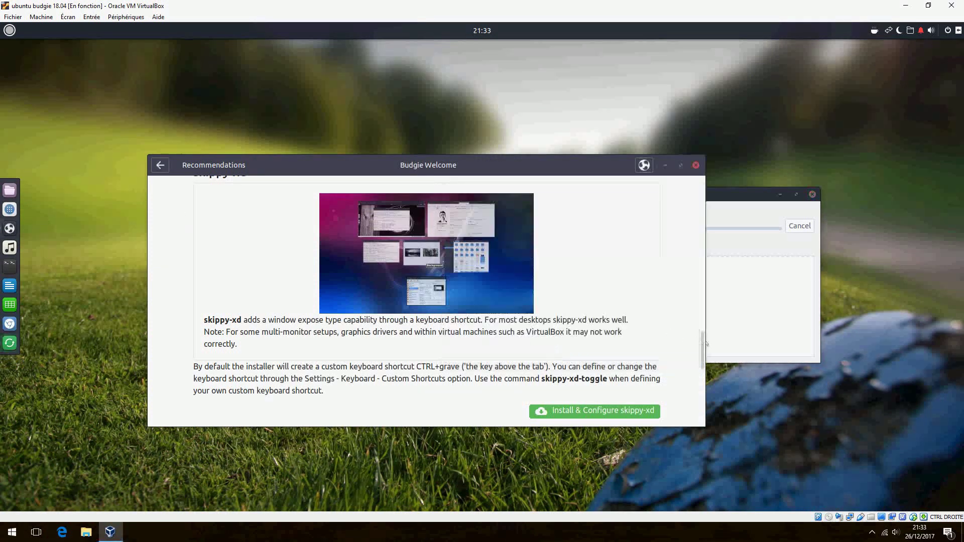
{"action": "left_click_drag", "start_coordinate": [702, 226], "coordinate": [703, 418]}
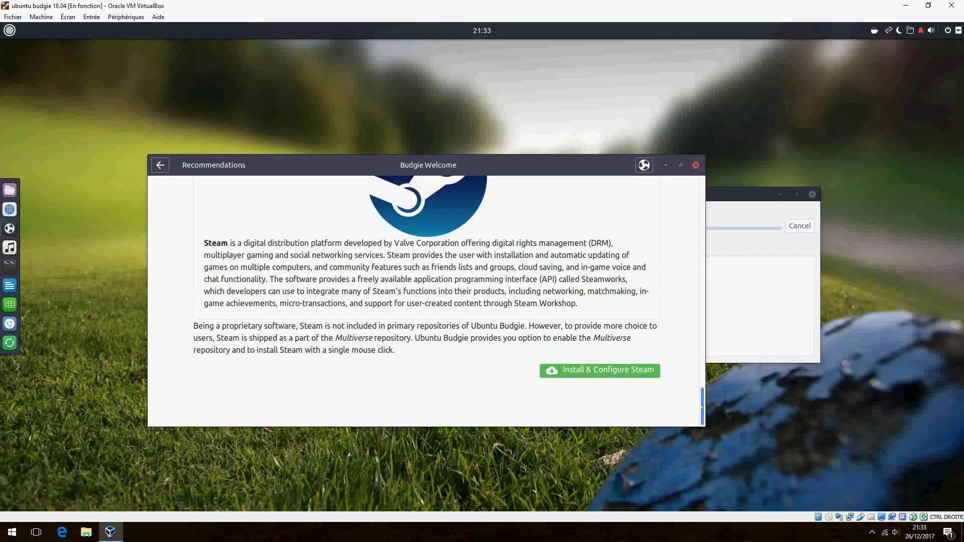
{"action": "scroll", "coordinate": [429, 302], "scroll_direction": "up", "scroll_amount": 3}
{"action": "scroll", "coordinate": [430, 302], "scroll_direction": "down", "scroll_amount": 1}
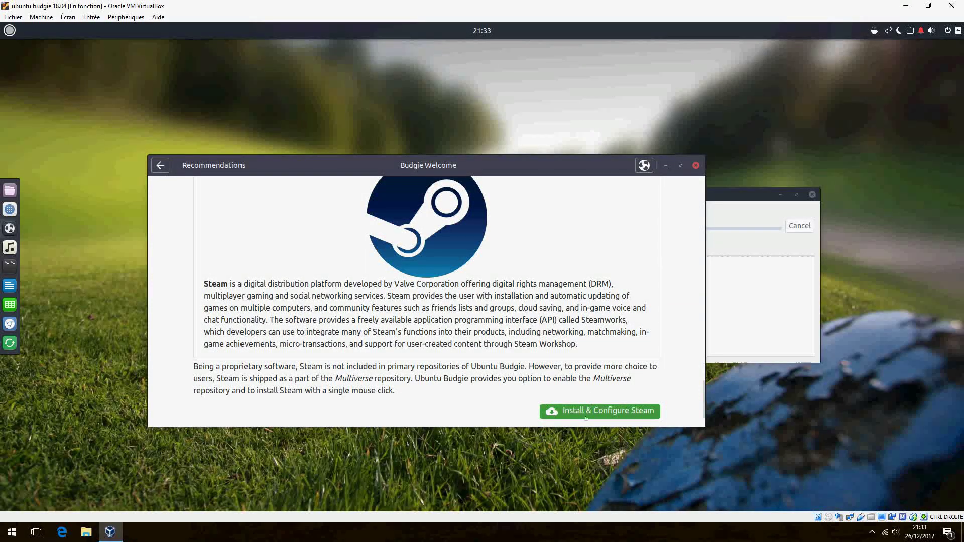
{"action": "left_click", "coordinate": [160, 165]}
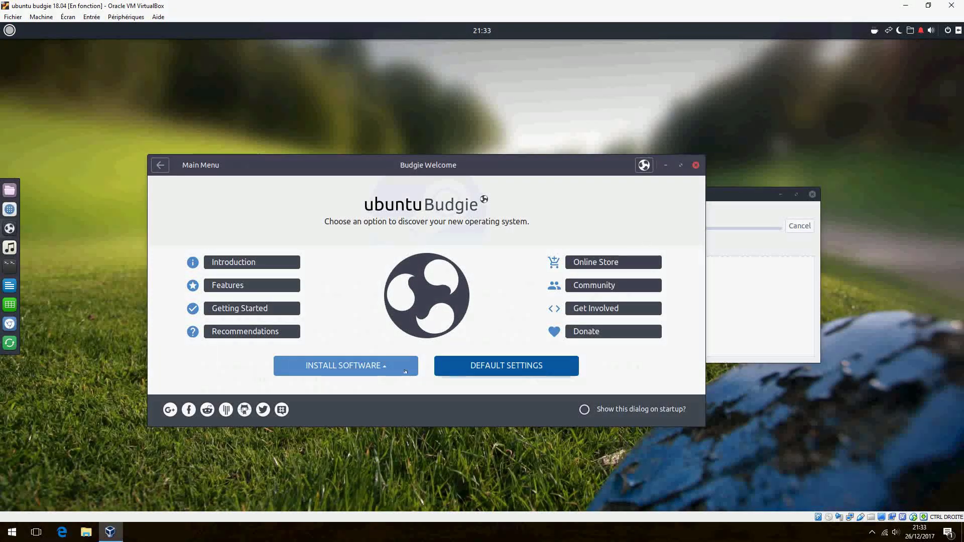
{"action": "left_click", "coordinate": [361, 366]}
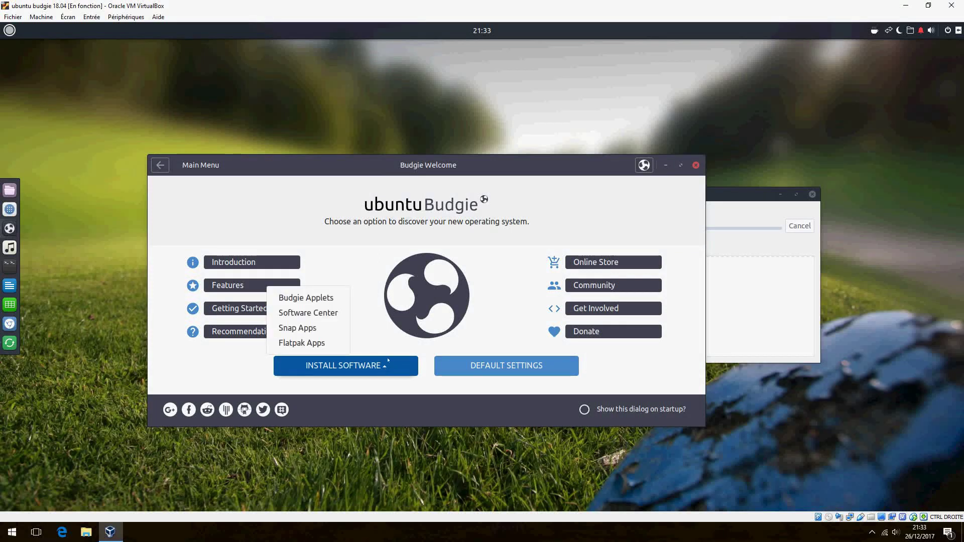
{"action": "left_click", "coordinate": [315, 314]}
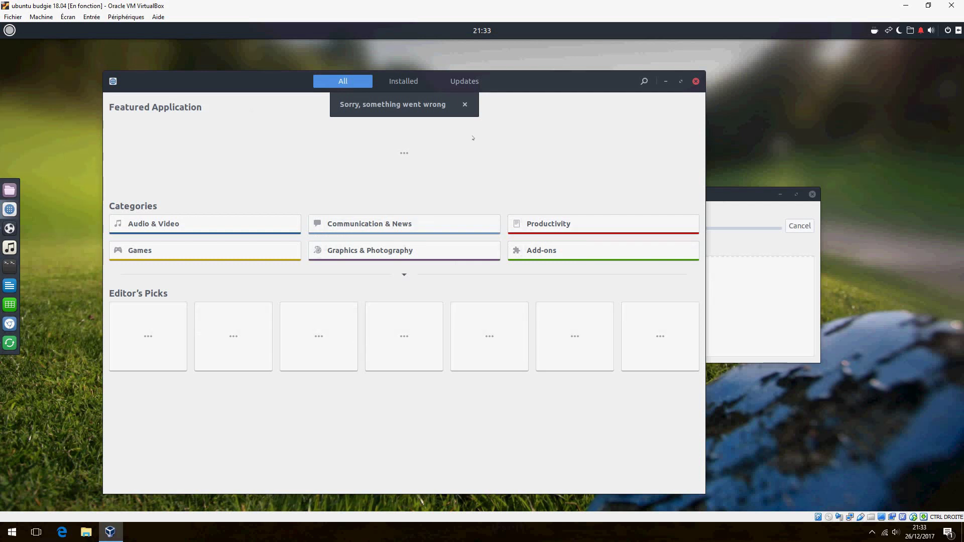
- Open the Games category, filter to Emulators, then switch back to All games
{"action": "left_click_drag", "start_coordinate": [538, 89], "coordinate": [563, 90]}
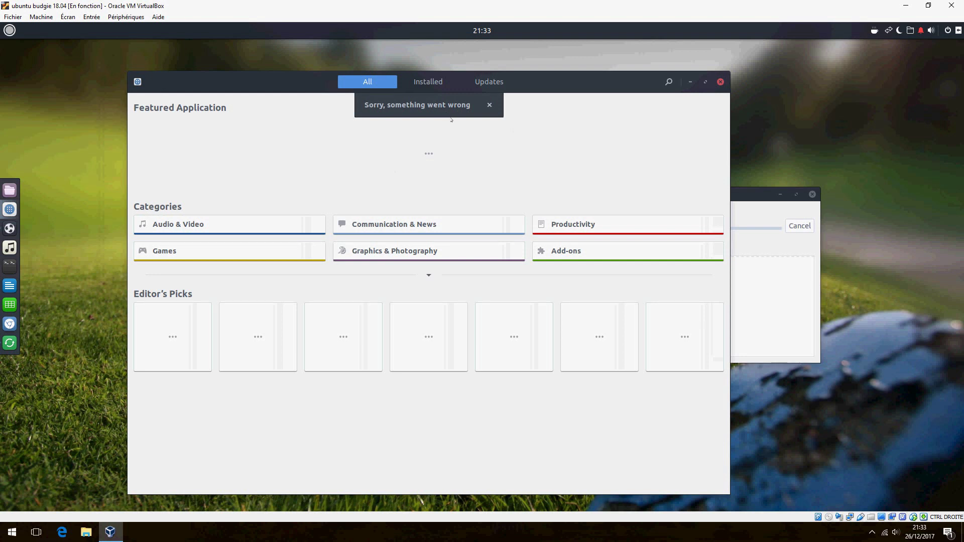
{"action": "left_click", "coordinate": [749, 202]}
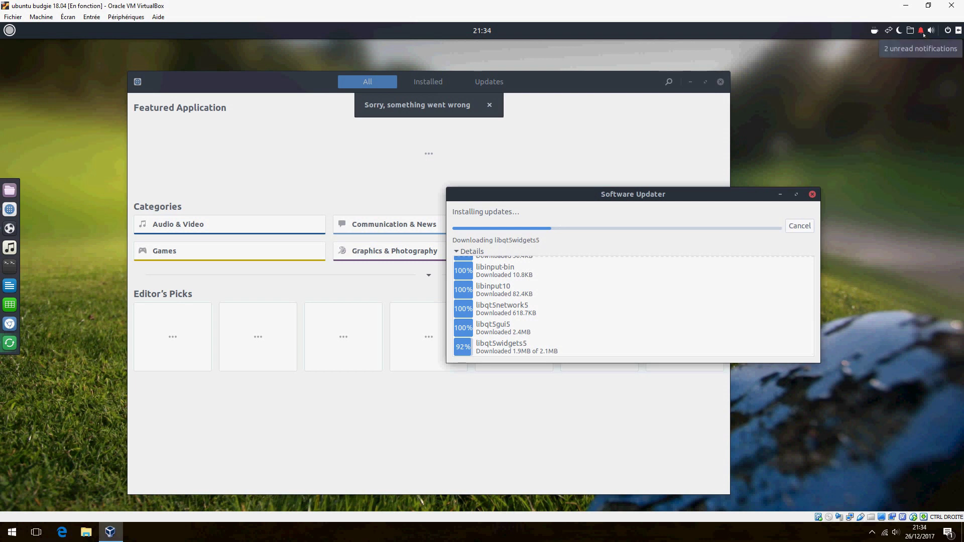
{"action": "mouse_move", "coordinate": [633, 305]}
{"action": "left_click", "coordinate": [216, 252]}
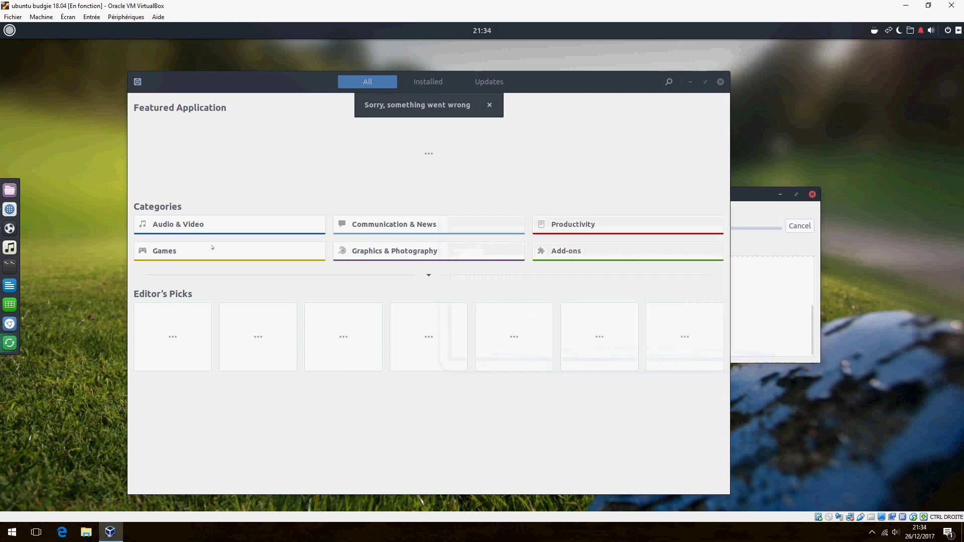
{"action": "left_click", "coordinate": [181, 250]}
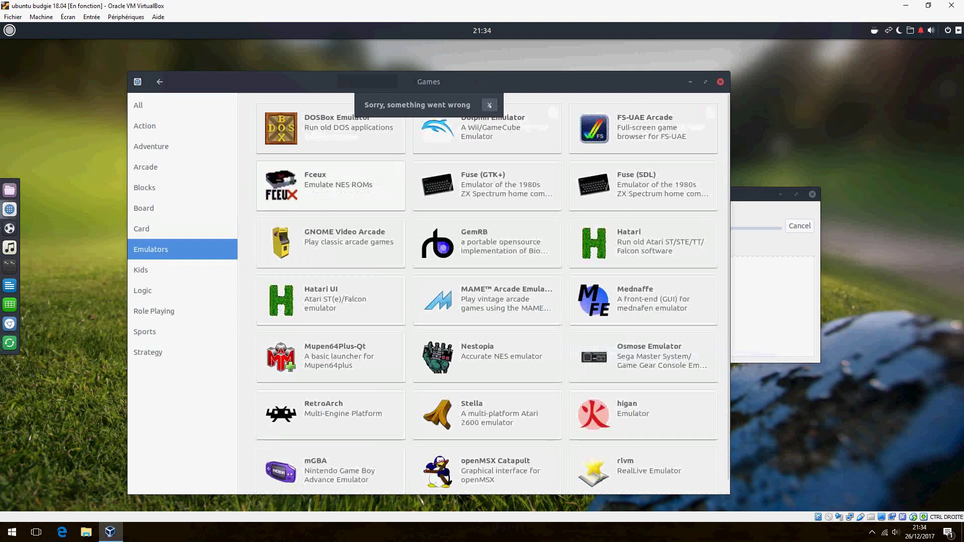
{"action": "left_click", "coordinate": [138, 104]}
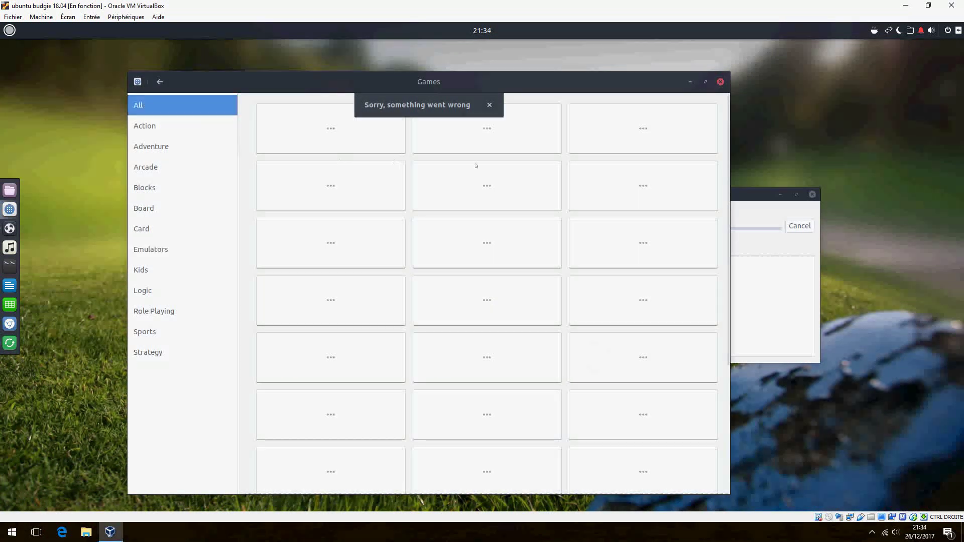
- Browse Communication & News through Web Browsers, News, Chat and All, then return home
{"action": "left_click", "coordinate": [160, 81]}
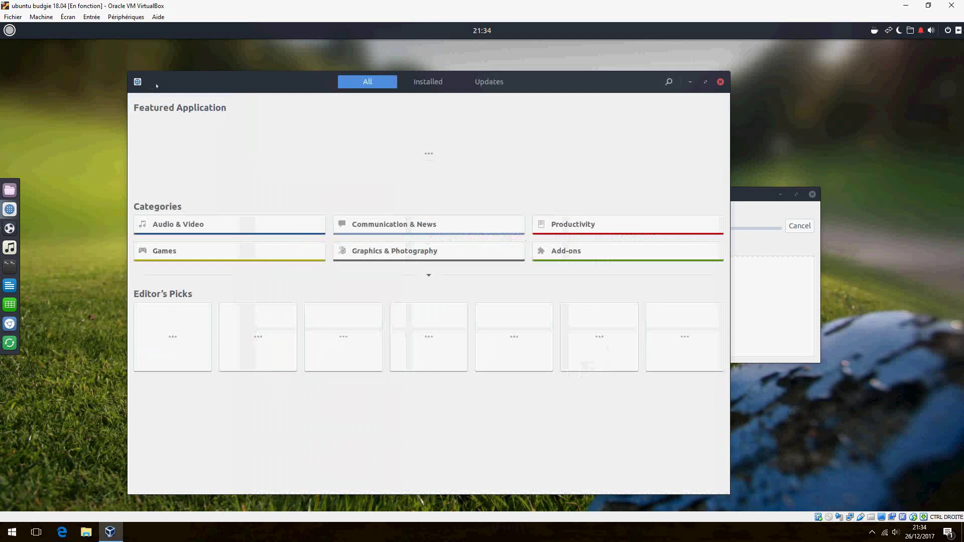
{"action": "left_click", "coordinate": [415, 225]}
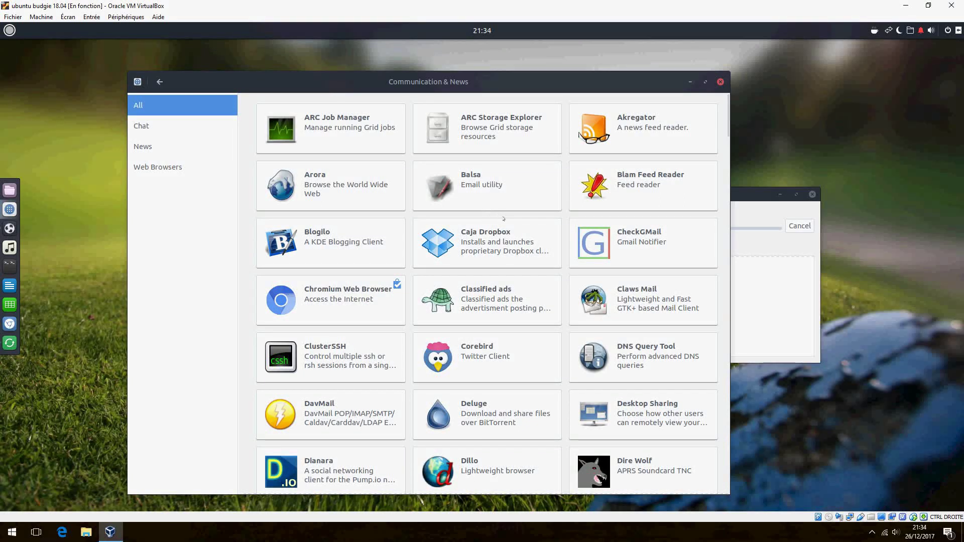
{"action": "scroll", "coordinate": [453, 355], "scroll_direction": "down", "scroll_amount": 1}
{"action": "scroll", "coordinate": [453, 354], "scroll_direction": "down", "scroll_amount": 3}
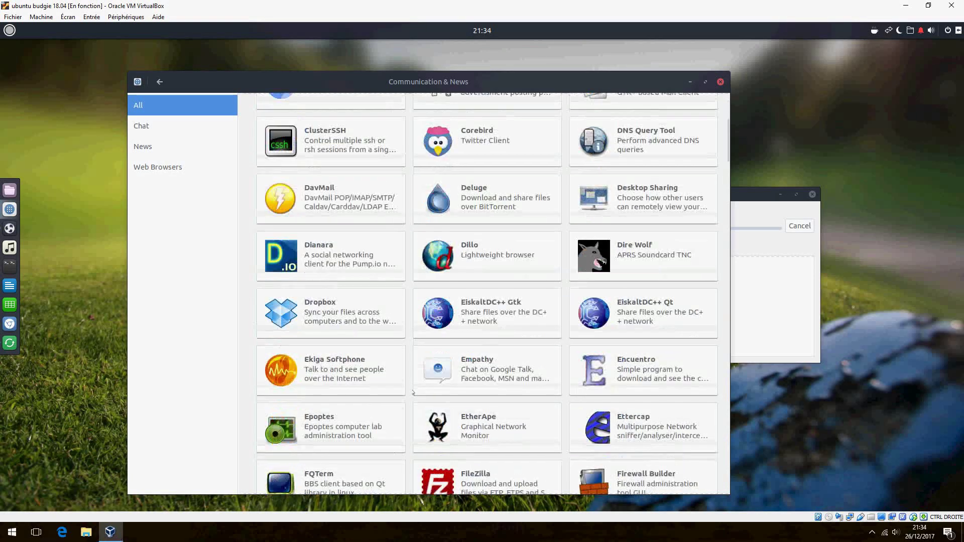
{"action": "left_click", "coordinate": [158, 167]}
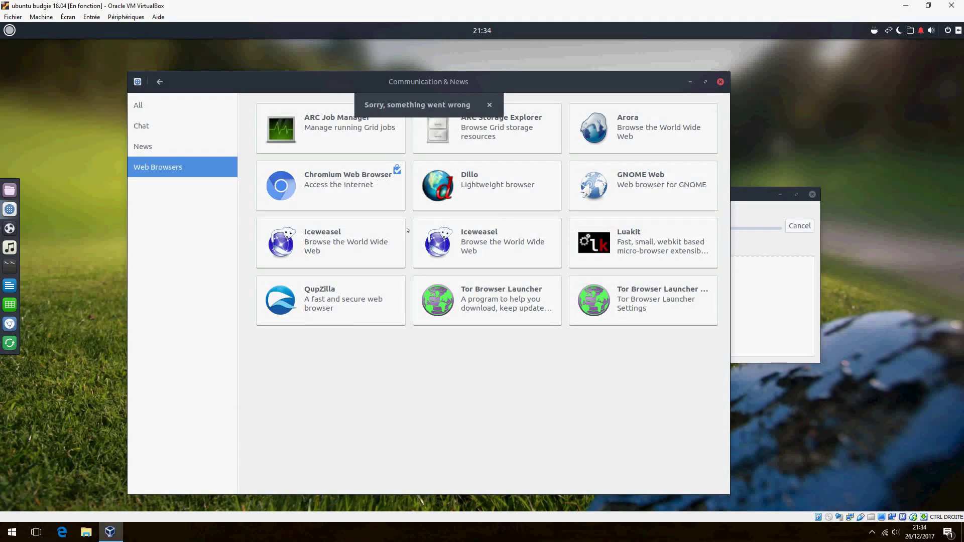
{"action": "left_click", "coordinate": [143, 147]}
{"action": "left_click", "coordinate": [141, 125]}
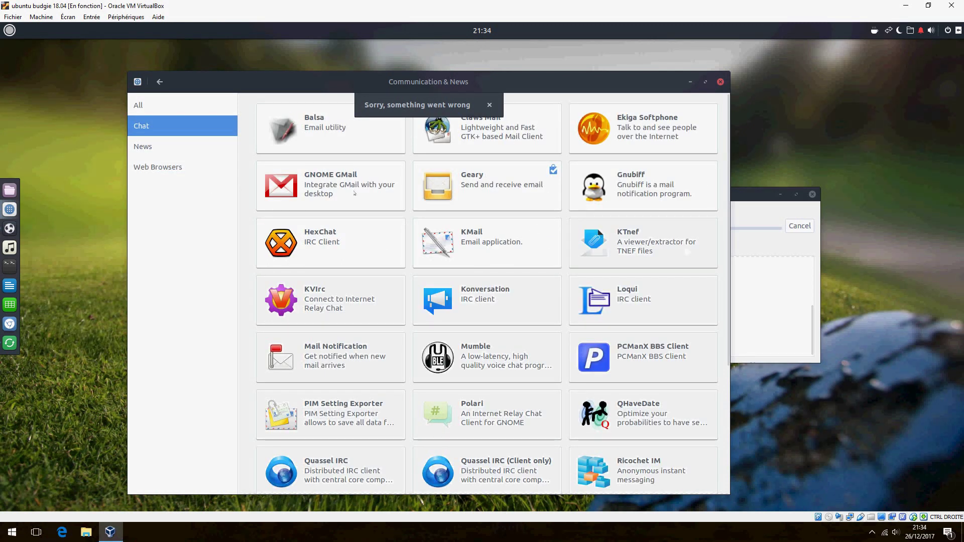
{"action": "scroll", "coordinate": [602, 256], "scroll_direction": "down", "scroll_amount": 5}
{"action": "scroll", "coordinate": [603, 257], "scroll_direction": "down", "scroll_amount": 5}
{"action": "left_click", "coordinate": [138, 105]}
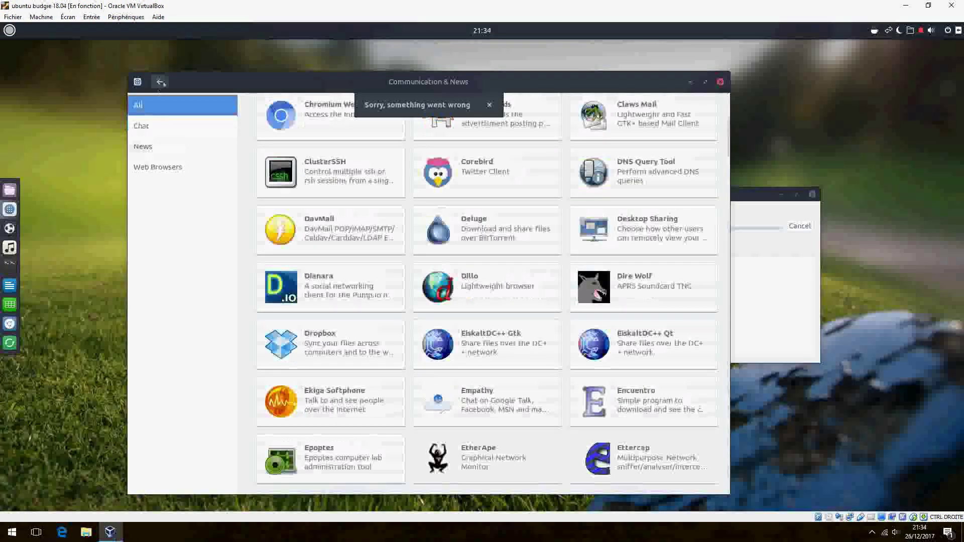
{"action": "left_click", "coordinate": [160, 81]}
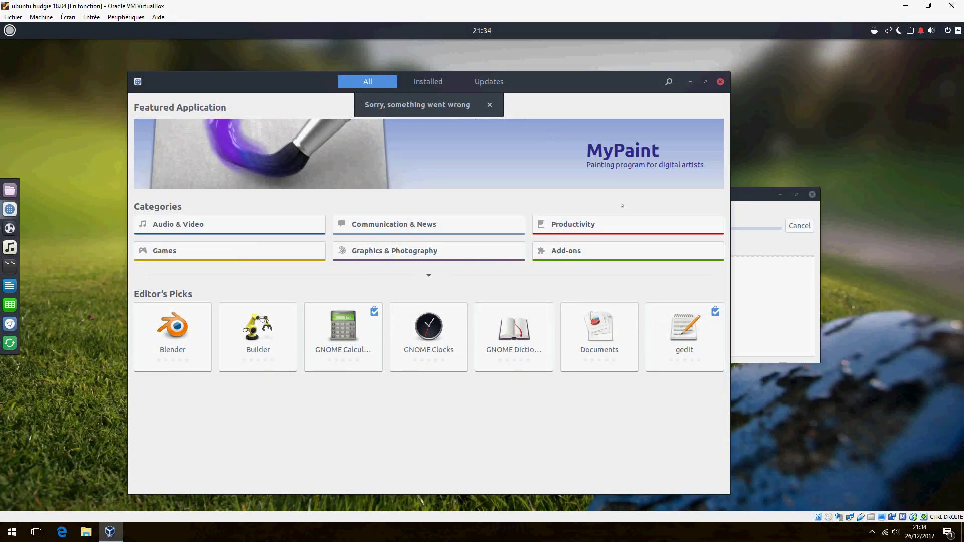
- Dismiss the something-went-wrong notice, open app search, and close GNOME Software
{"action": "left_click", "coordinate": [489, 107]}
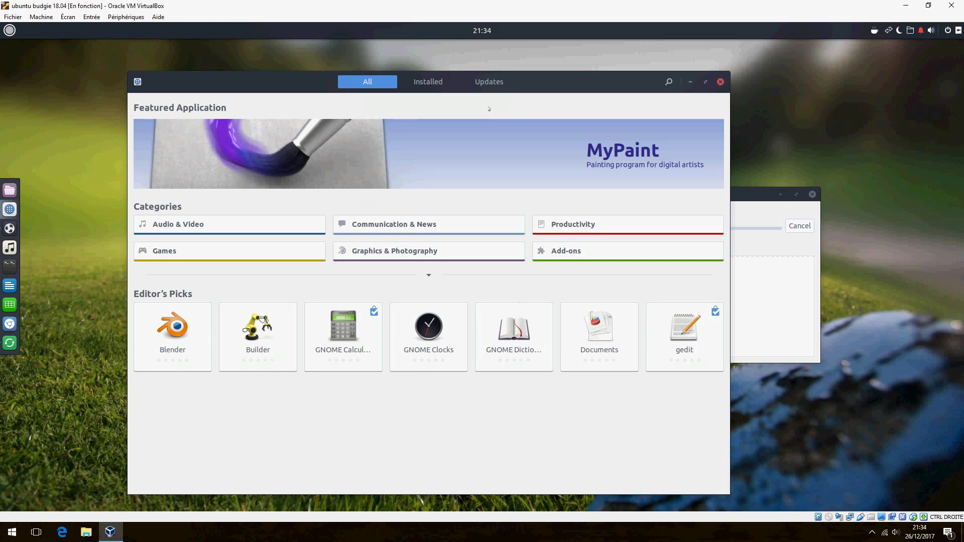
{"action": "left_click", "coordinate": [668, 81]}
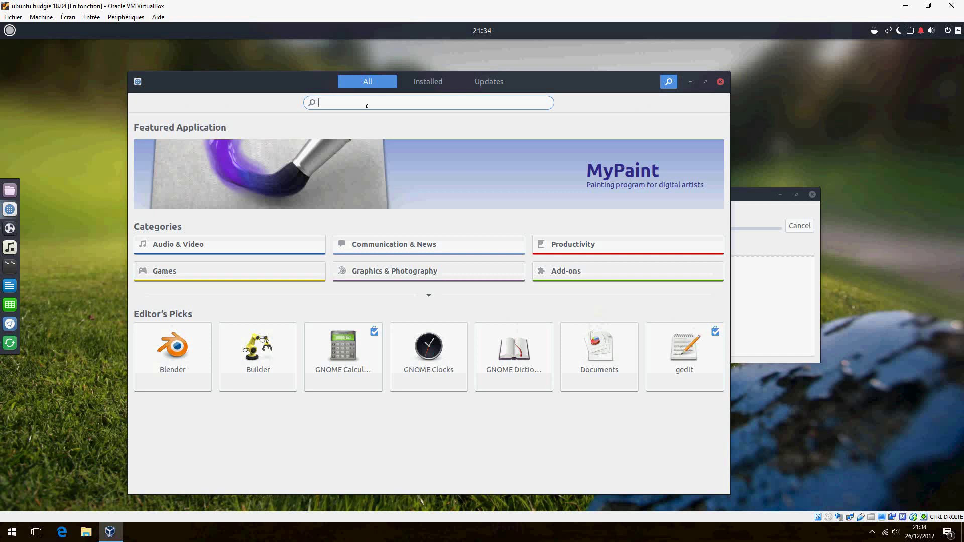
{"action": "left_click", "coordinate": [721, 81]}
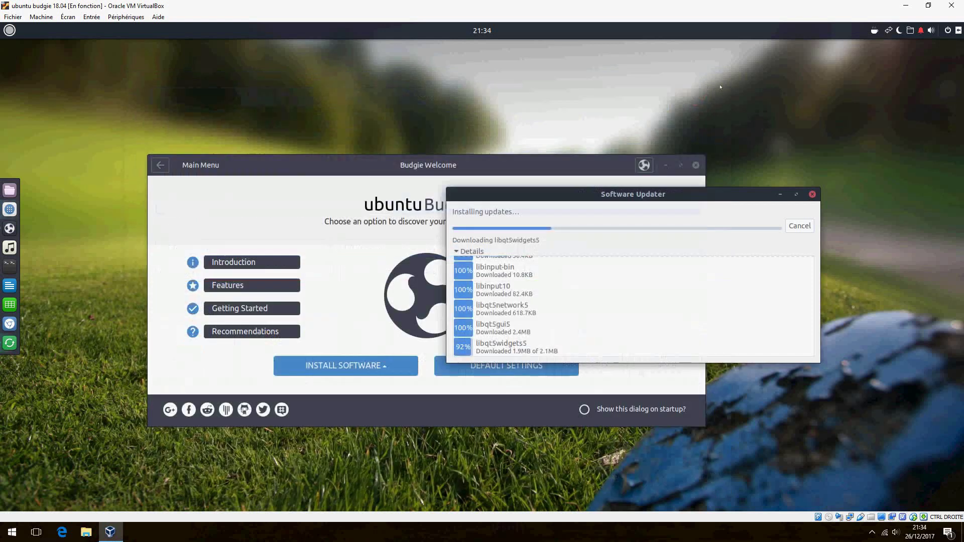
{"action": "left_click", "coordinate": [379, 367]}
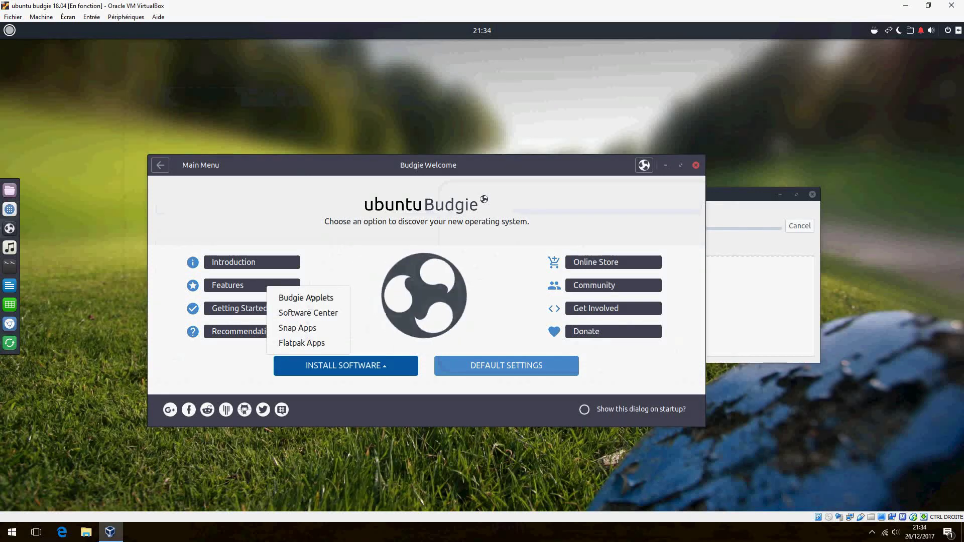
{"action": "left_click", "coordinate": [306, 298]}
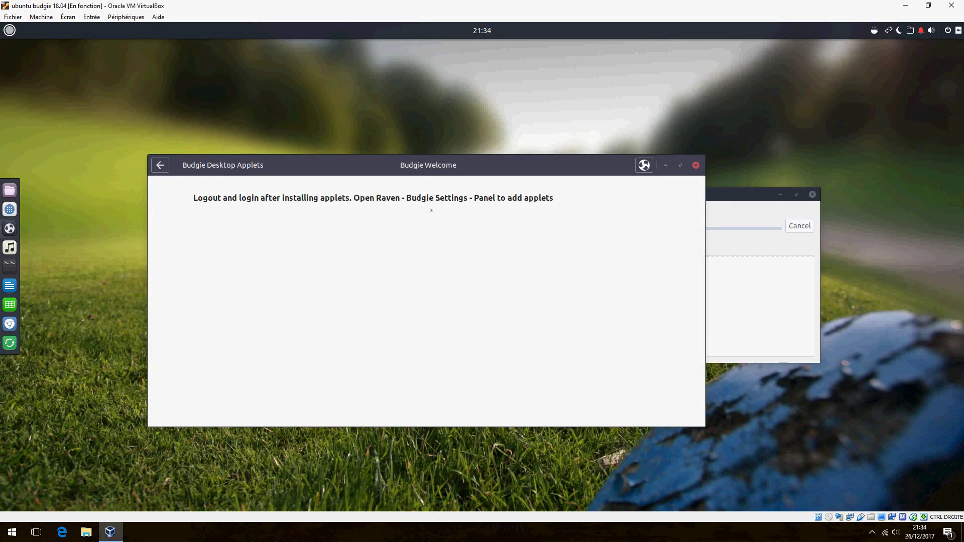
{"action": "left_click", "coordinate": [160, 165]}
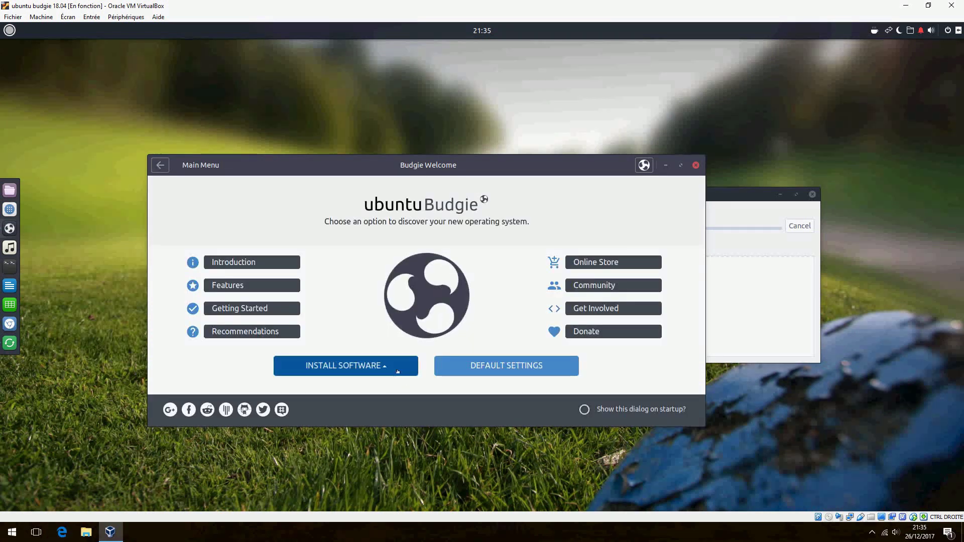
{"action": "left_click", "coordinate": [346, 366]}
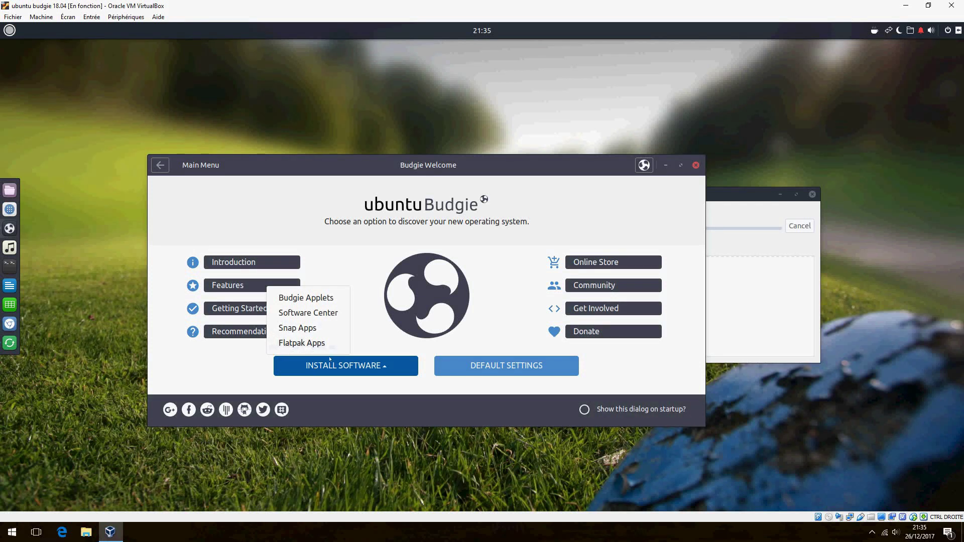
{"action": "left_click", "coordinate": [518, 413]}
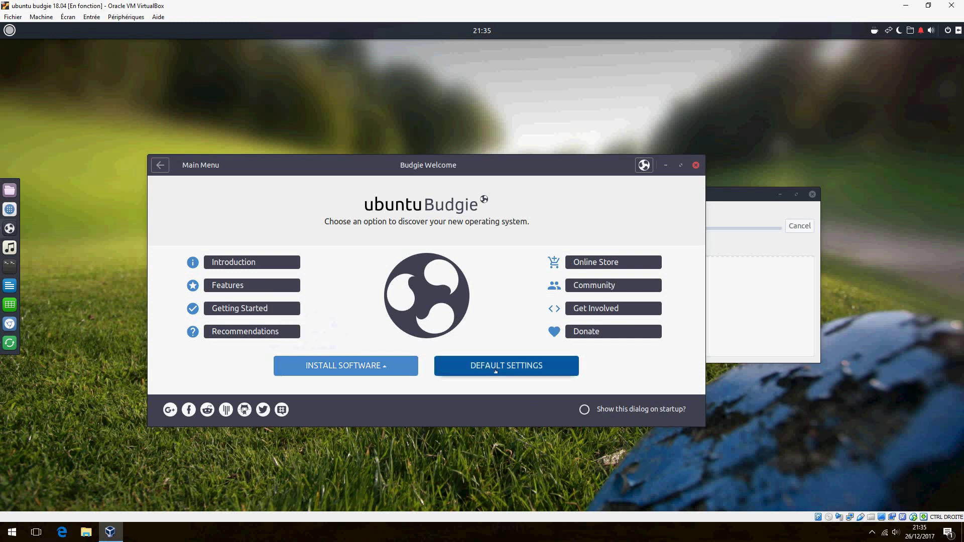